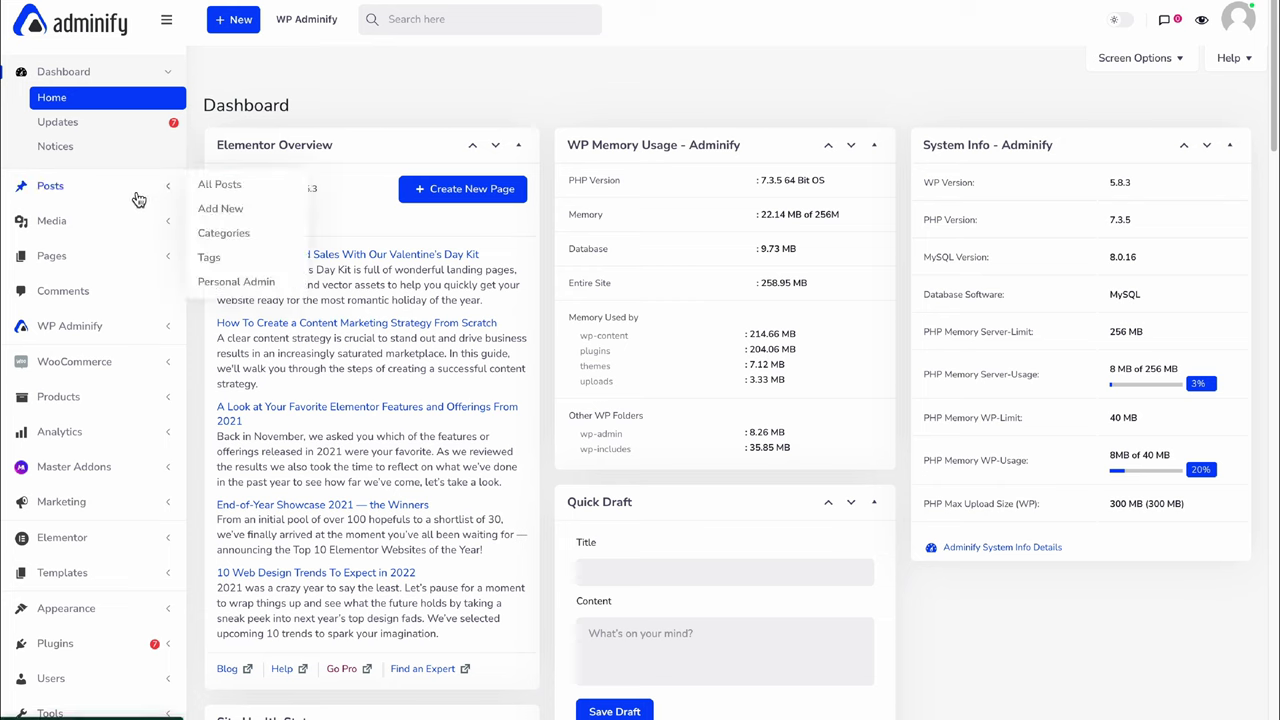
# Open the WP Adminify plugin's main settings page from the WordPress admin menu
pyautogui.moveTo(135, 217)
pyautogui.moveTo(132, 267)
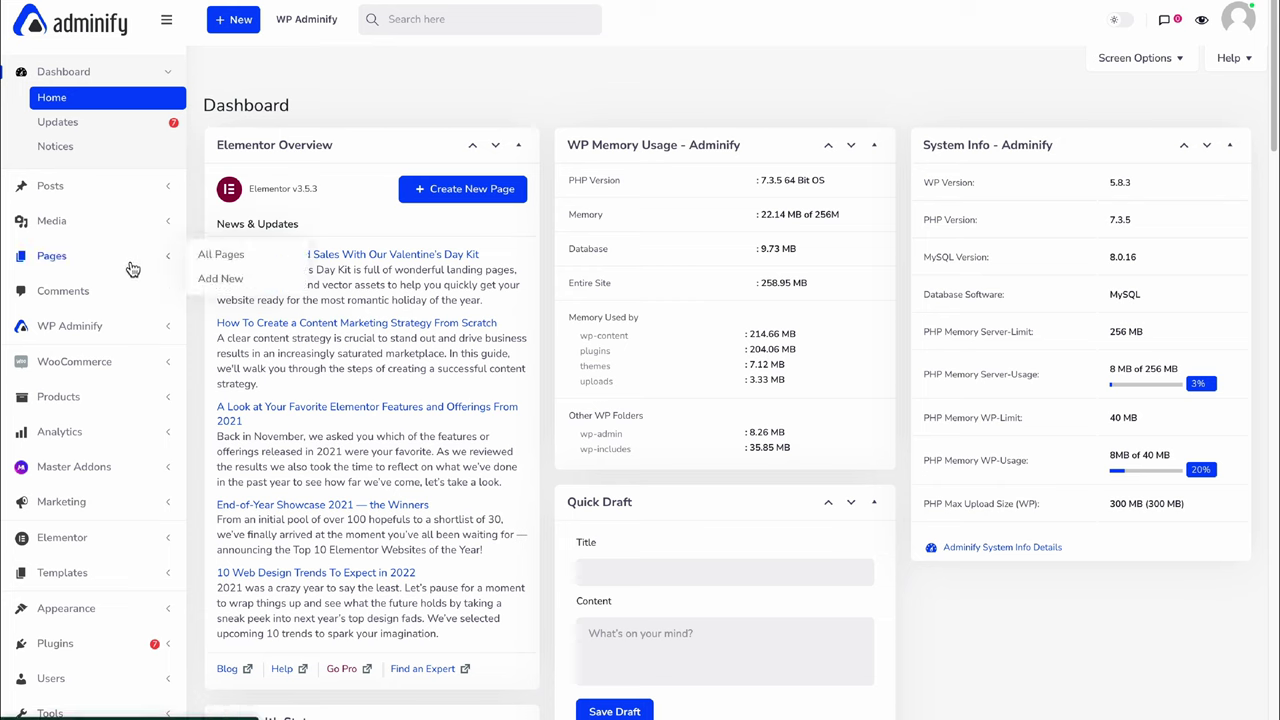
pyautogui.moveTo(50, 228)
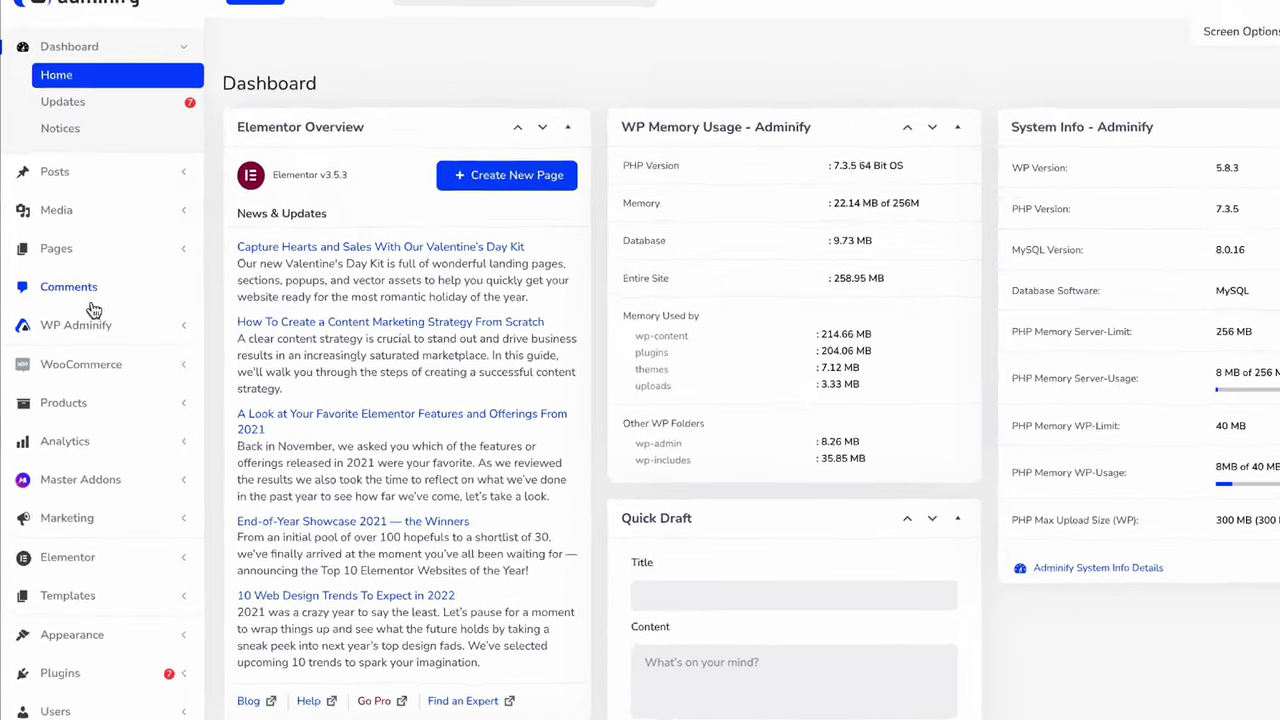
pyautogui.moveTo(120, 326)
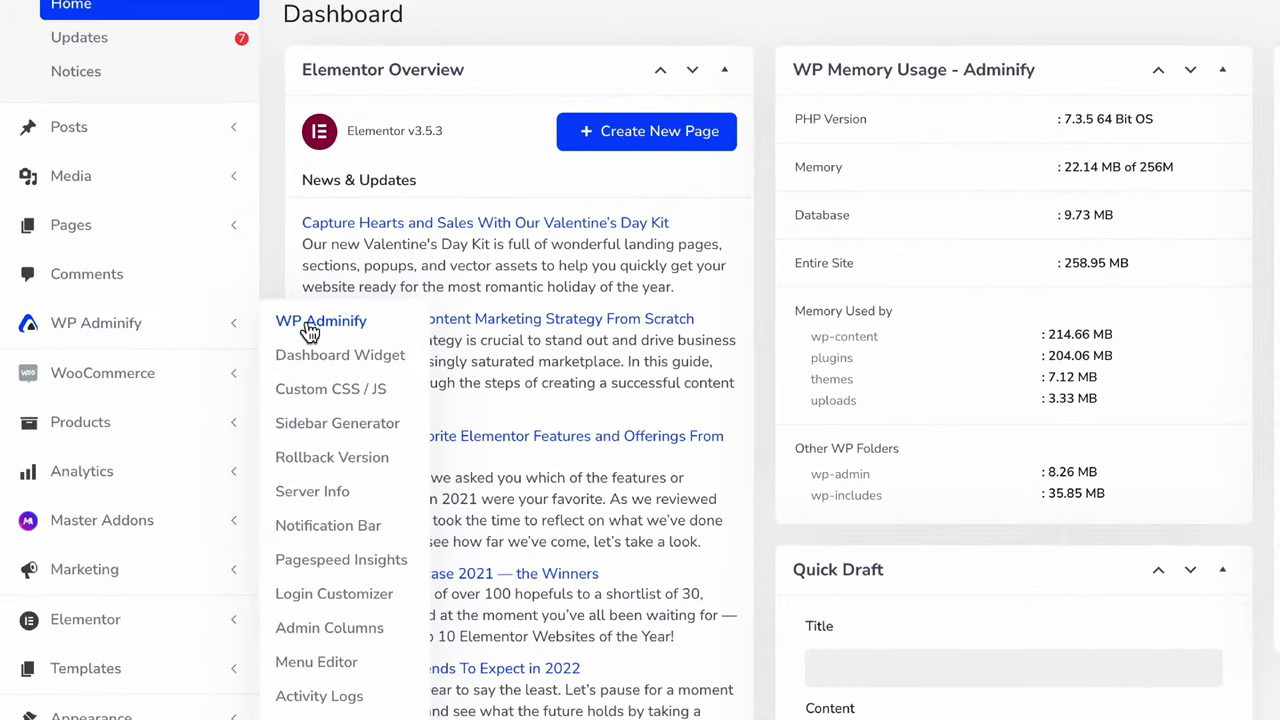
pyautogui.click(310, 331)
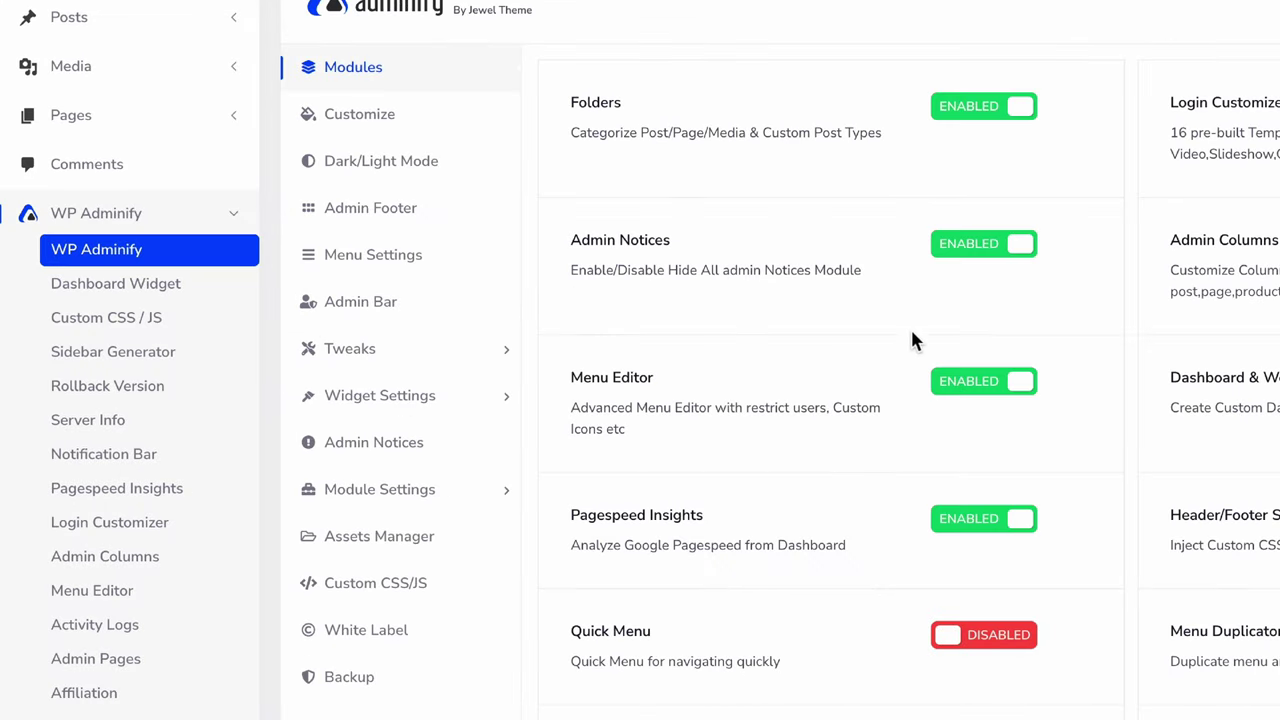
# Toggle the Menu Editor module off and back on in the Modules settings
pyautogui.click(980, 390)
pyautogui.click(984, 394)
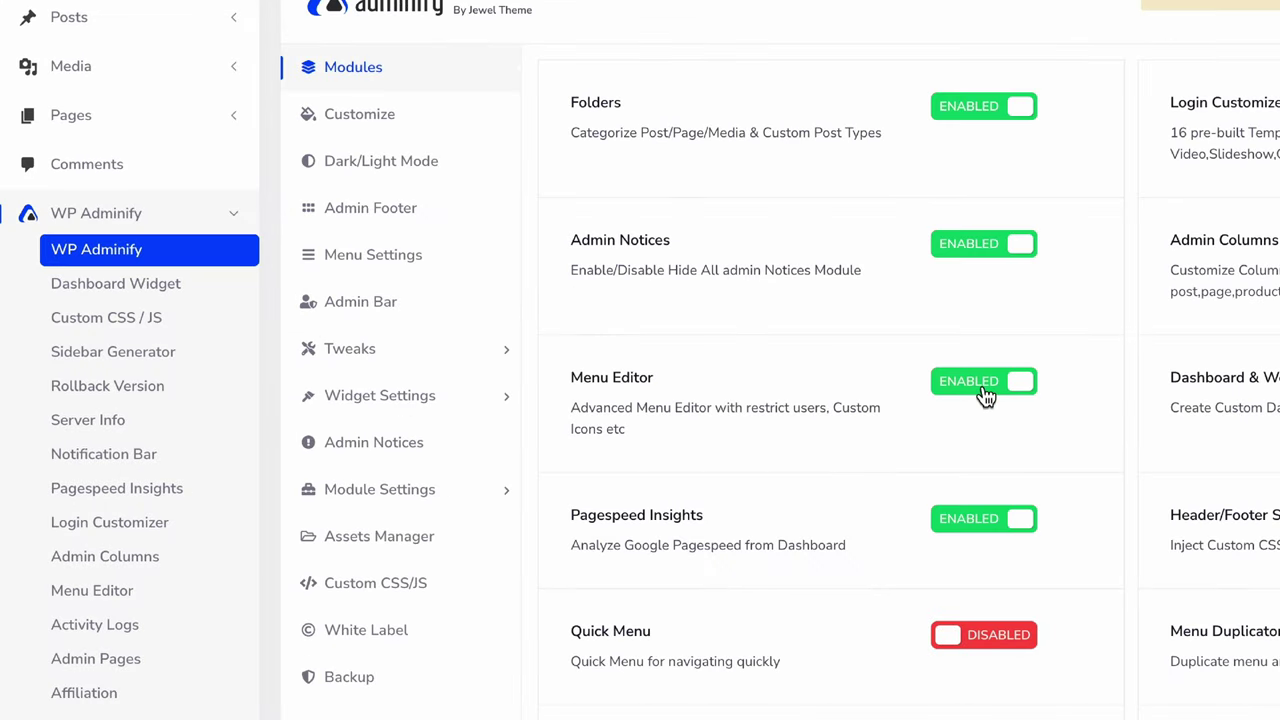
pyautogui.click(984, 394)
pyautogui.click(984, 394)
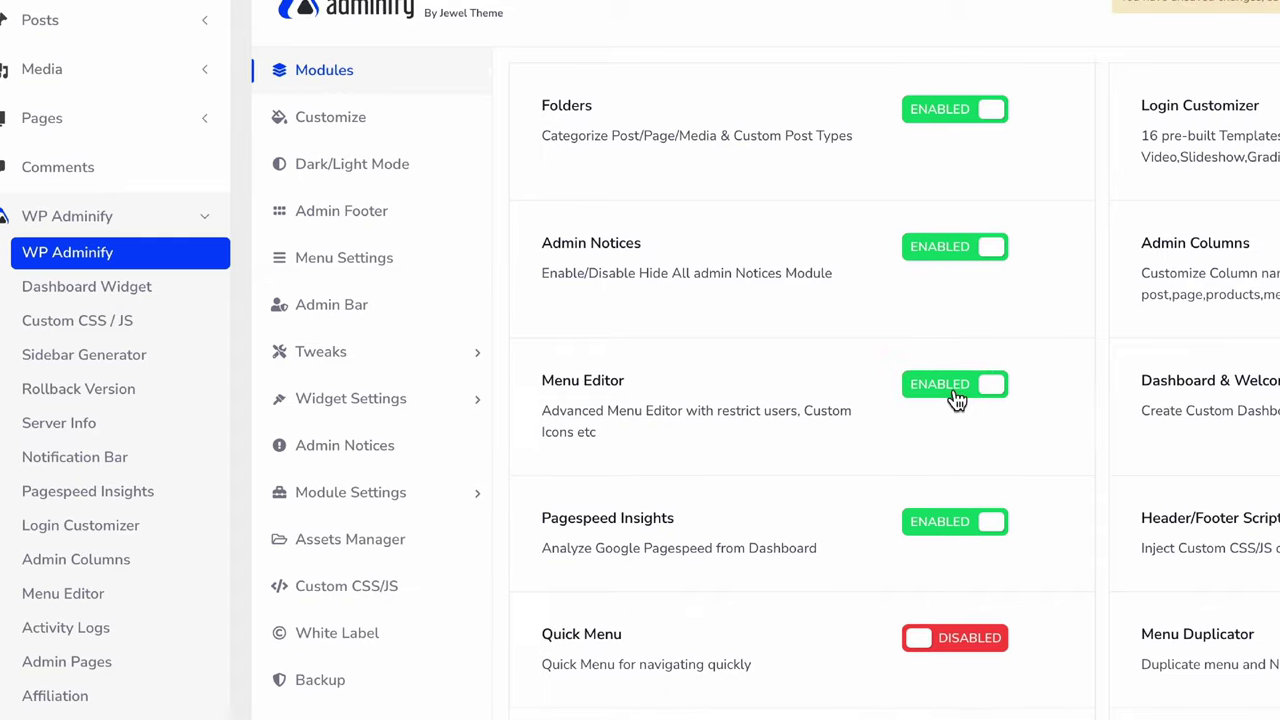
pyautogui.click(982, 50)
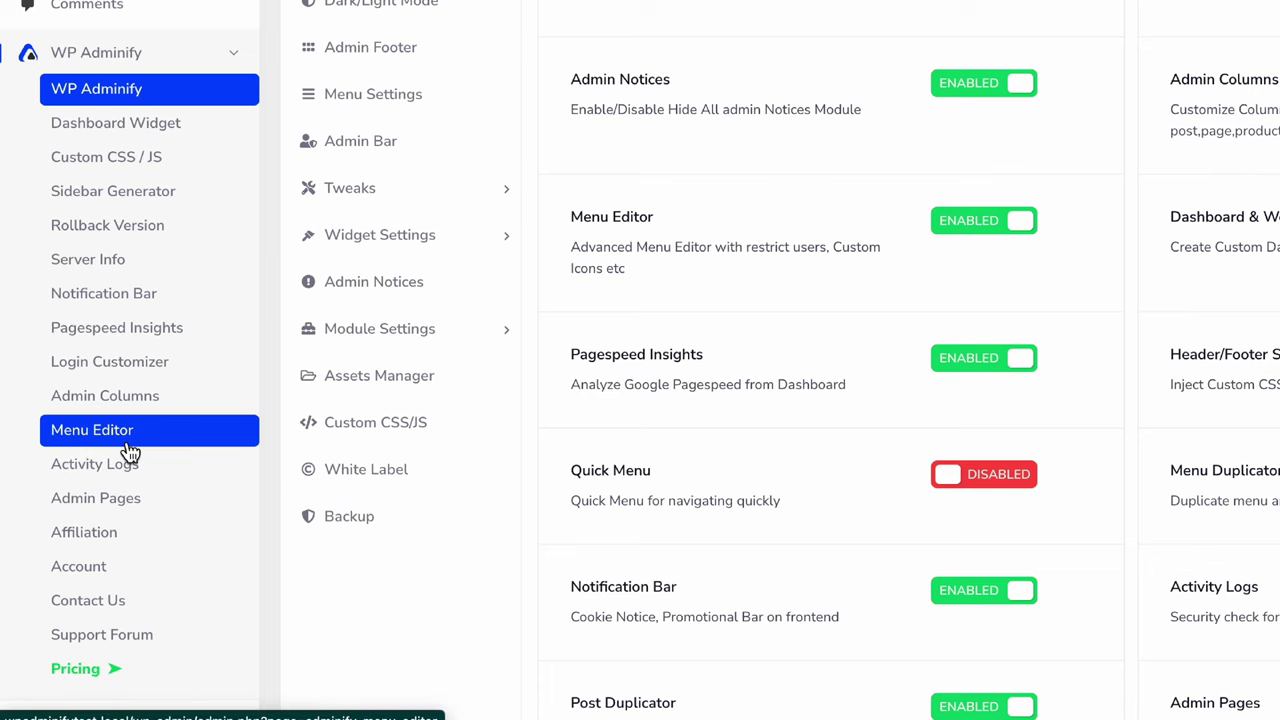
# Open the Menu Editor and expand the settings of the Dashboard menu item
pyautogui.click(128, 444)
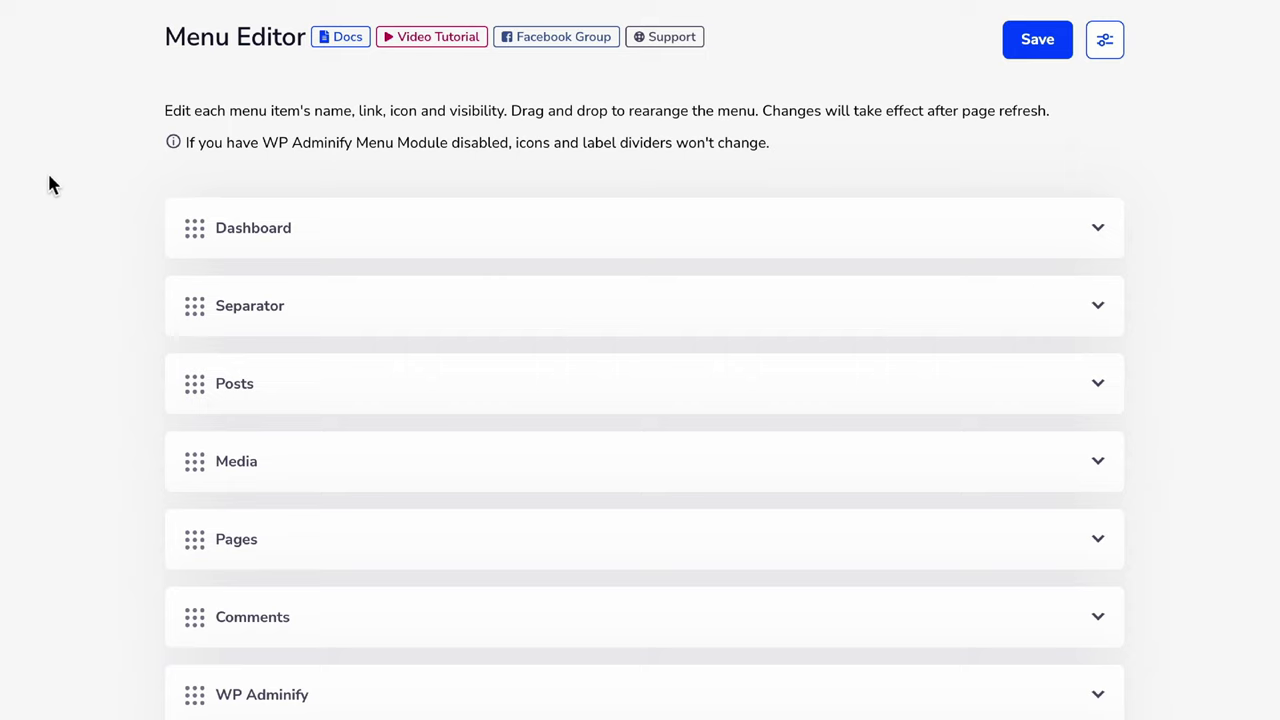
pyautogui.scroll(-8, 320, 226)
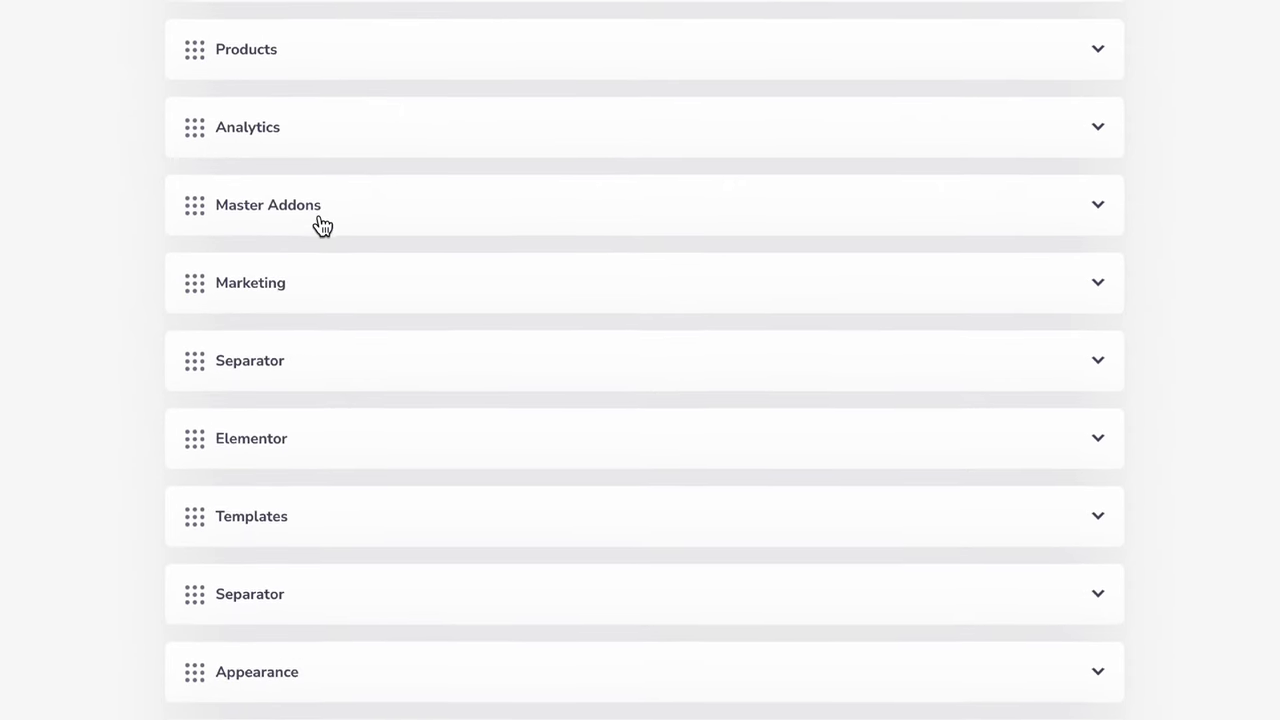
pyautogui.scroll(10, 322, 226)
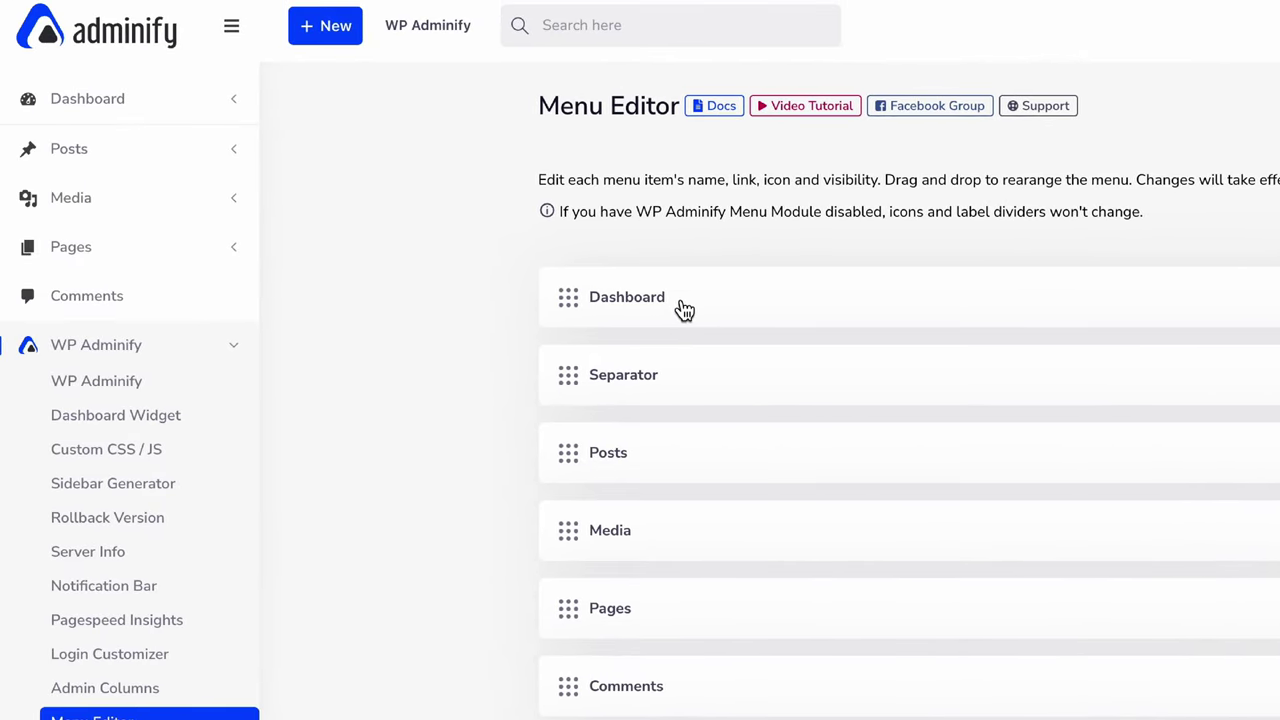
pyautogui.click(684, 311)
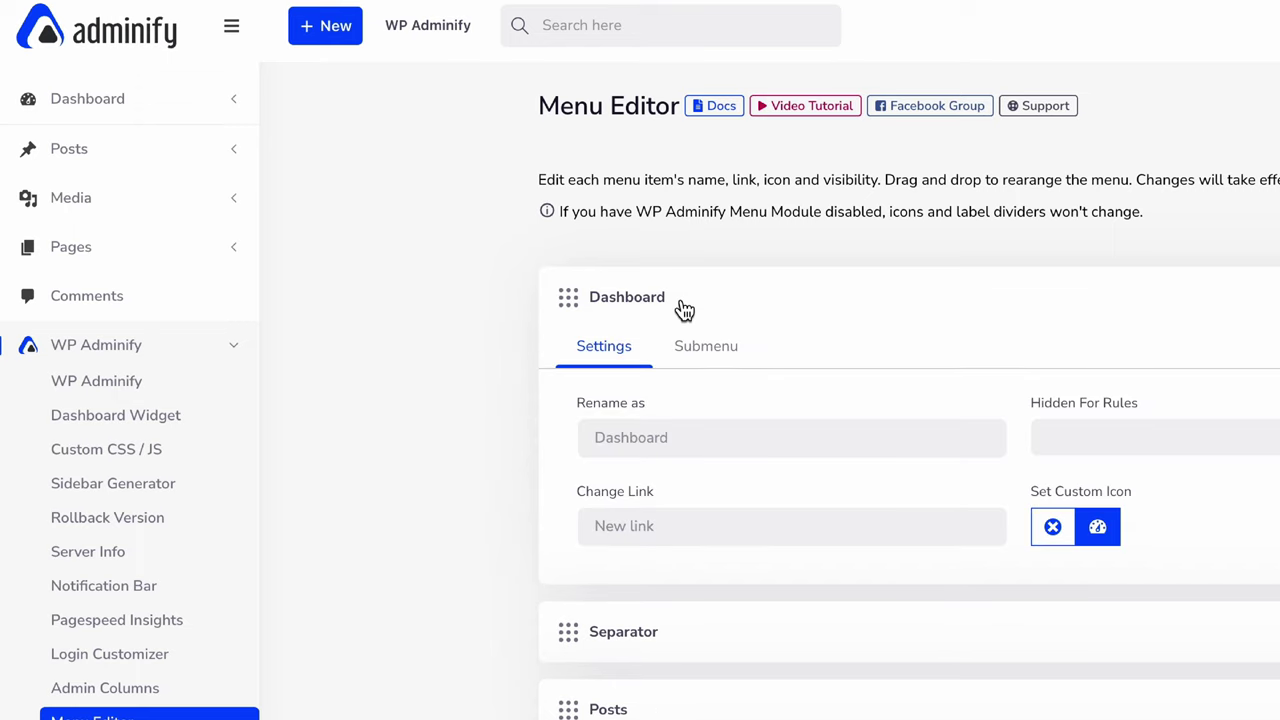
pyautogui.click(747, 300)
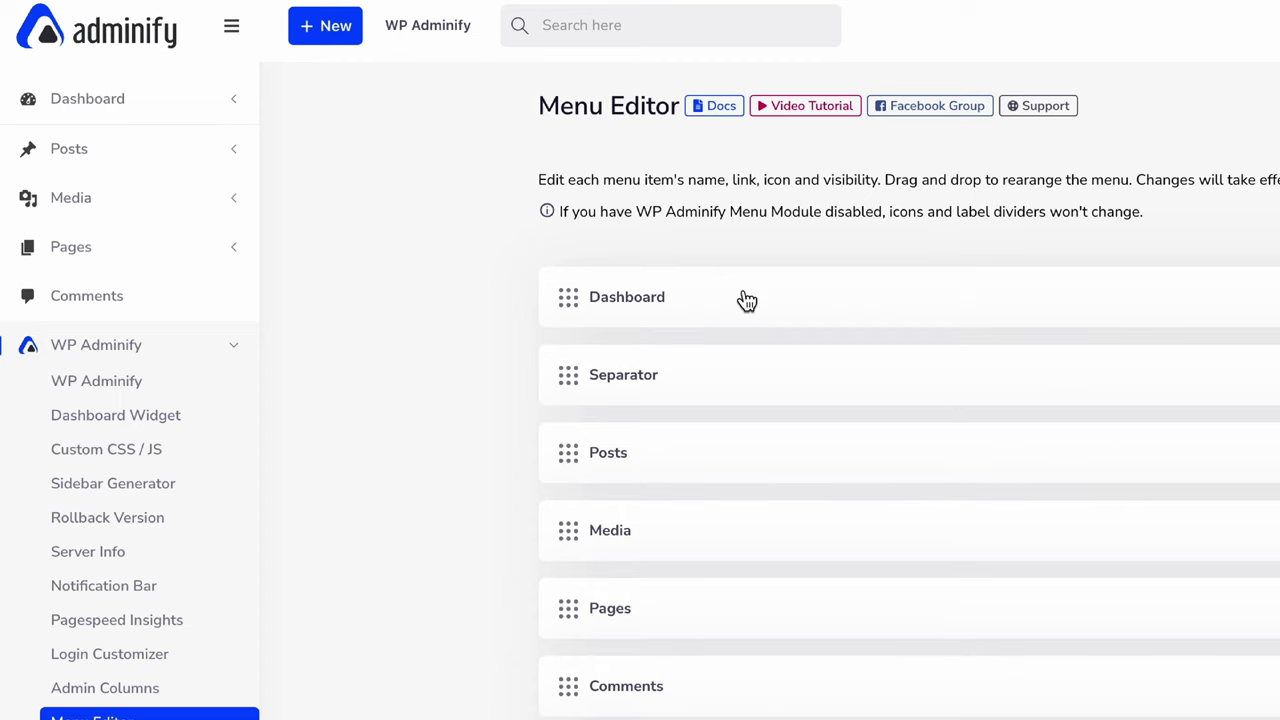
pyautogui.click(747, 300)
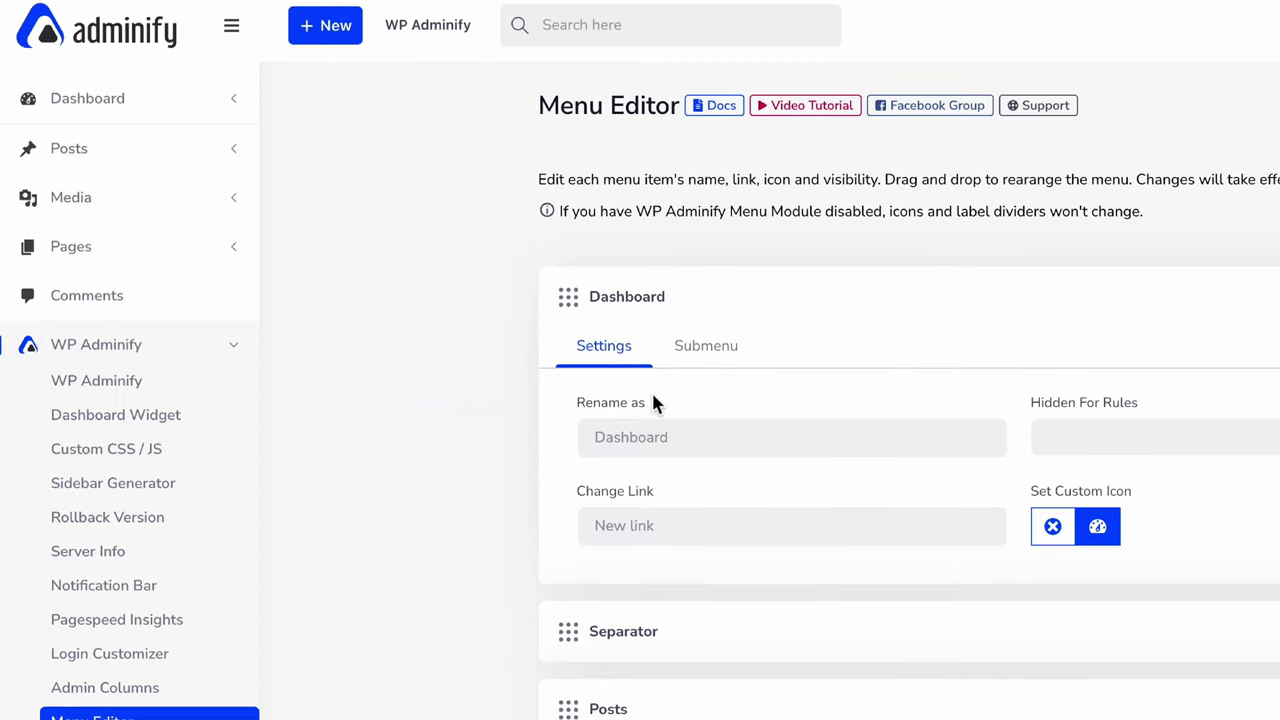
# Try out "My Dashbaord" and "Anything" as new names for the Dashboard menu item
pyautogui.click(609, 437)
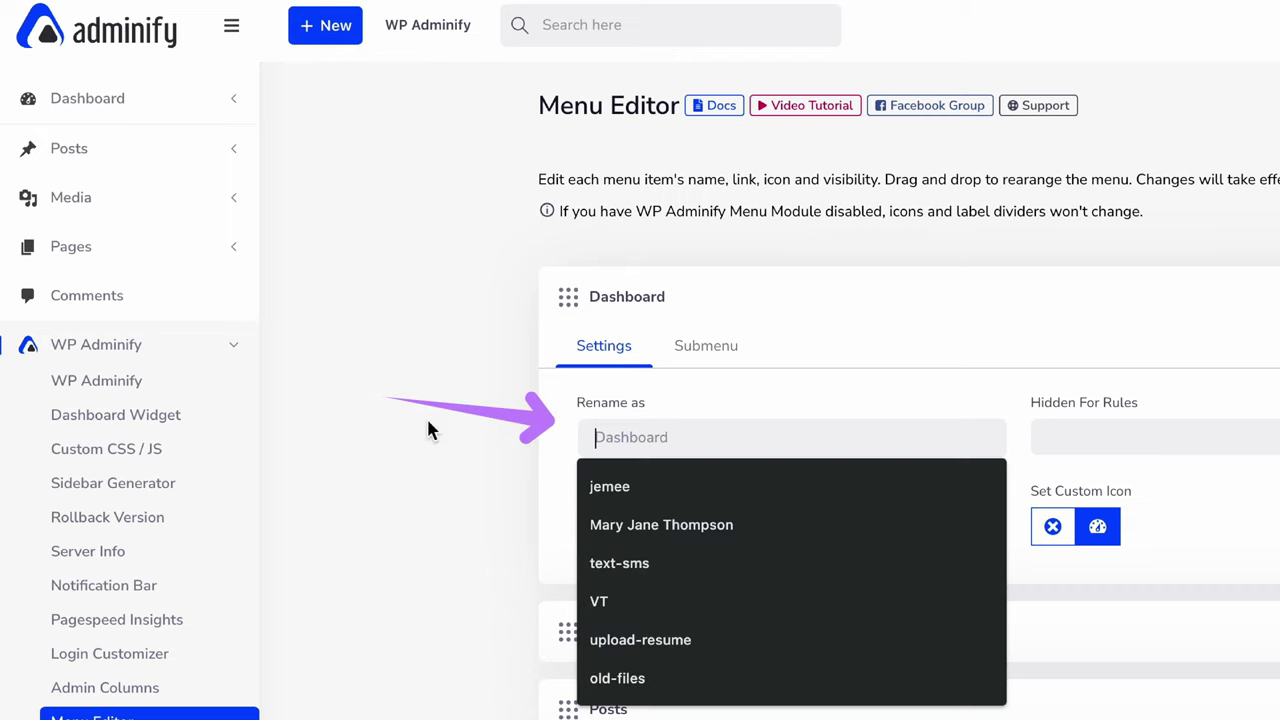
pyautogui.write('My')
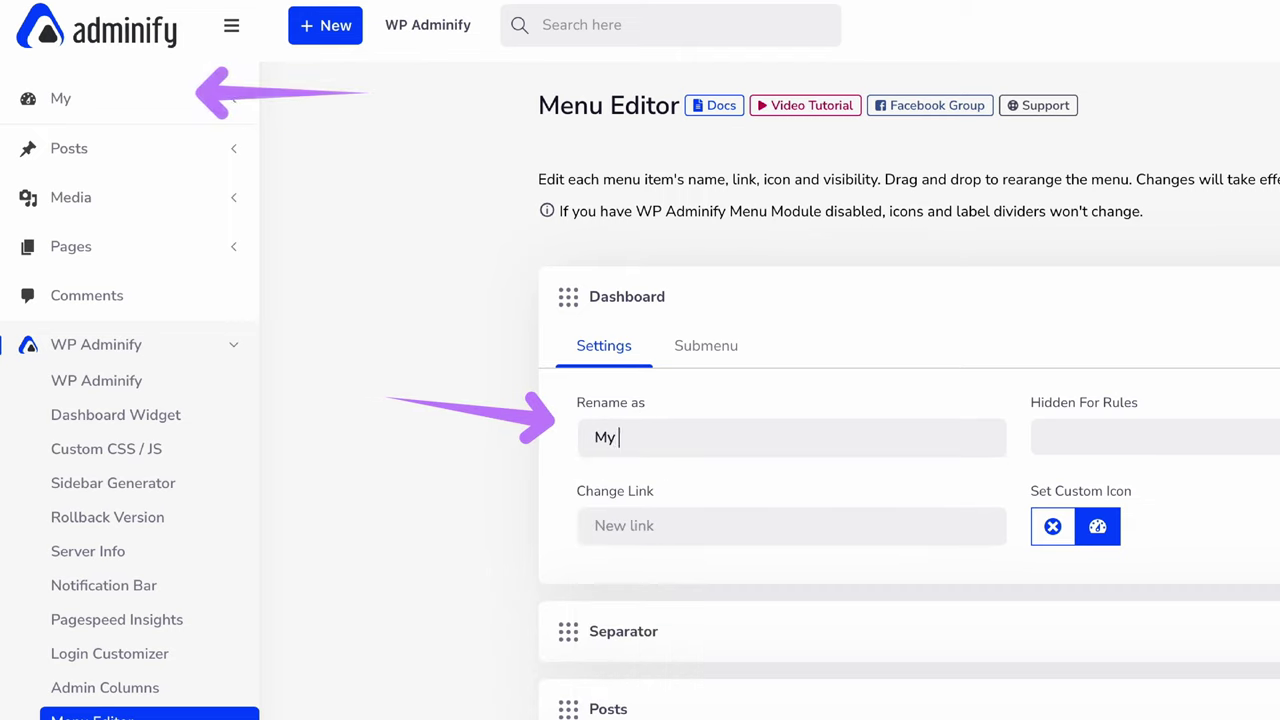
pyautogui.write(' Dashbaord')
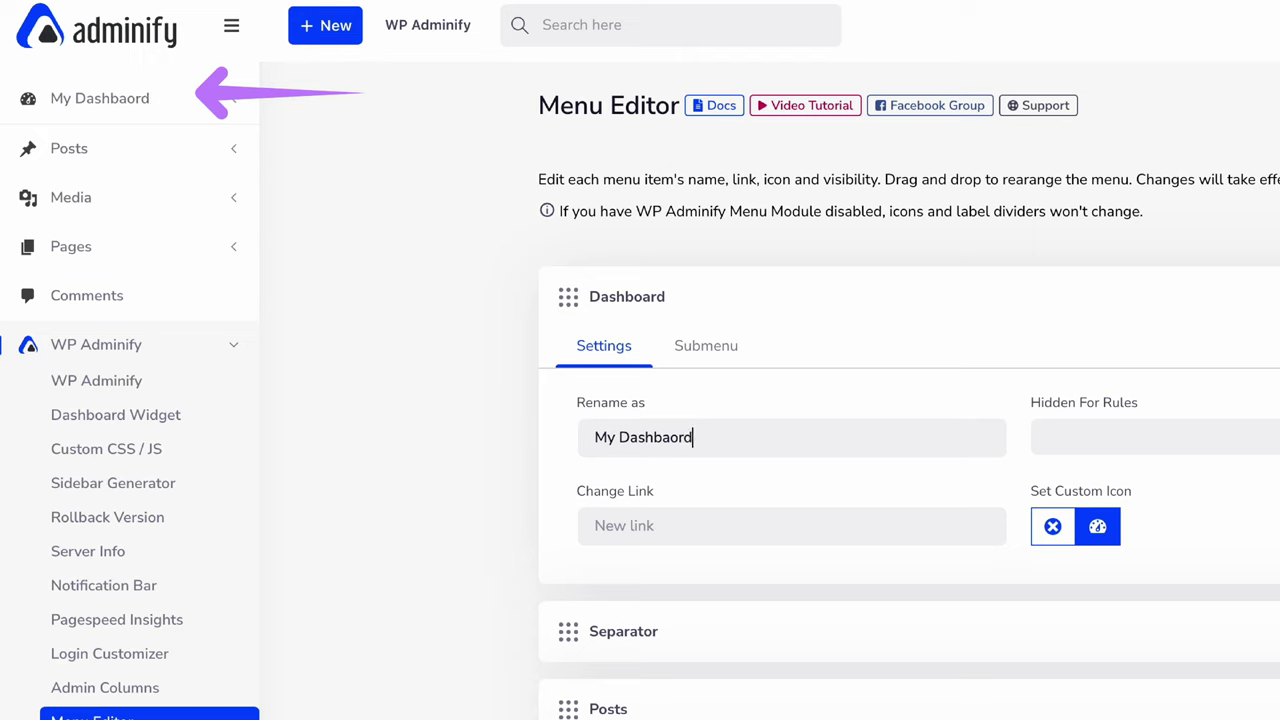
pyautogui.moveTo(200, 100)
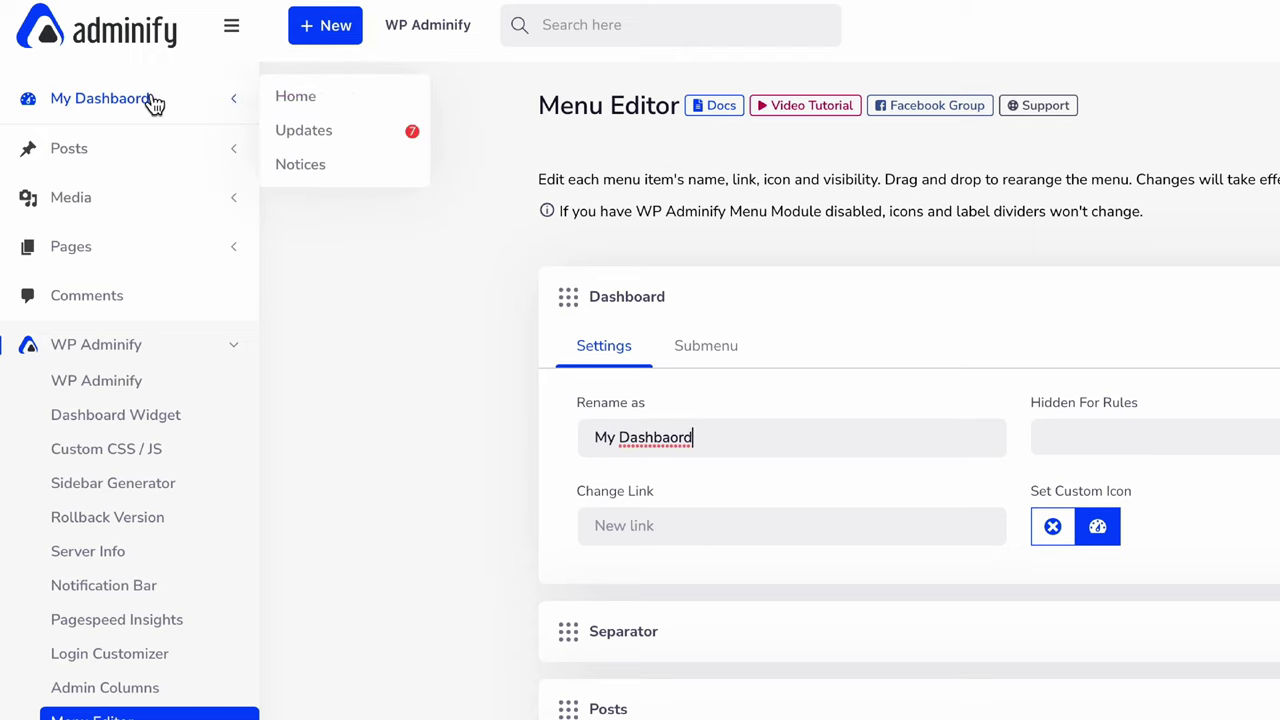
pyautogui.hotkey('ctrl', 'a')
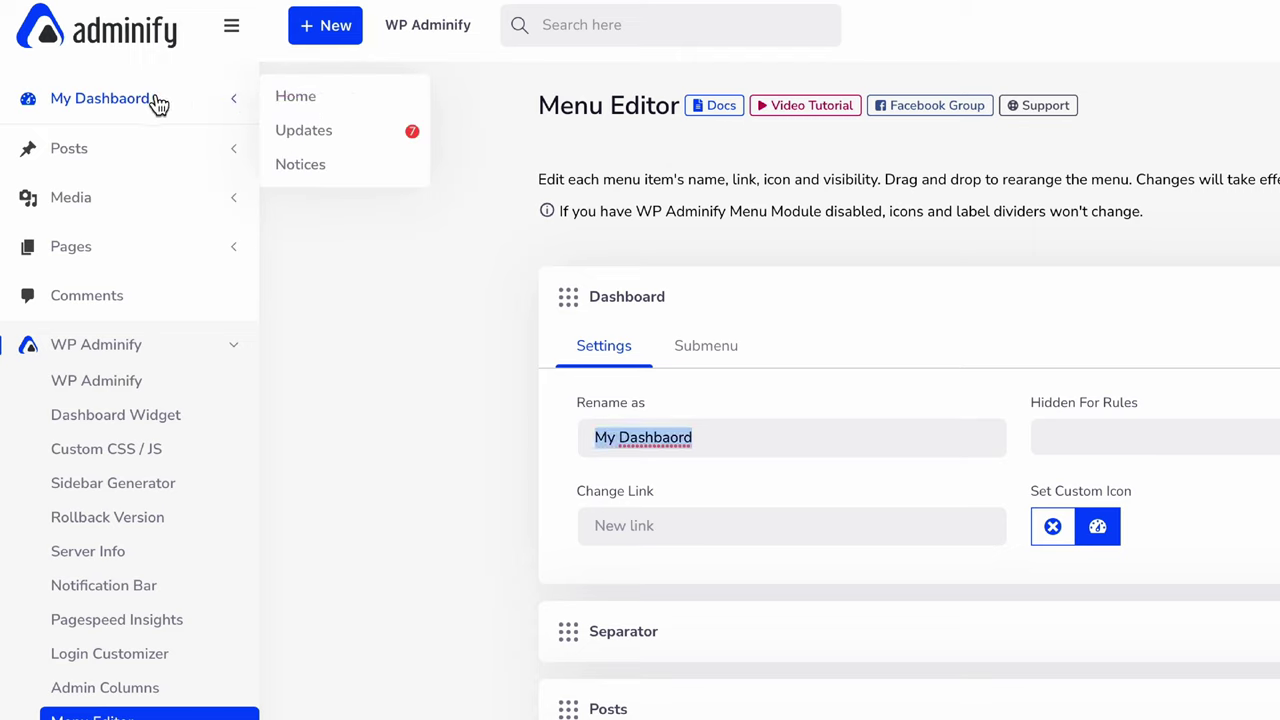
pyautogui.write('Anything')
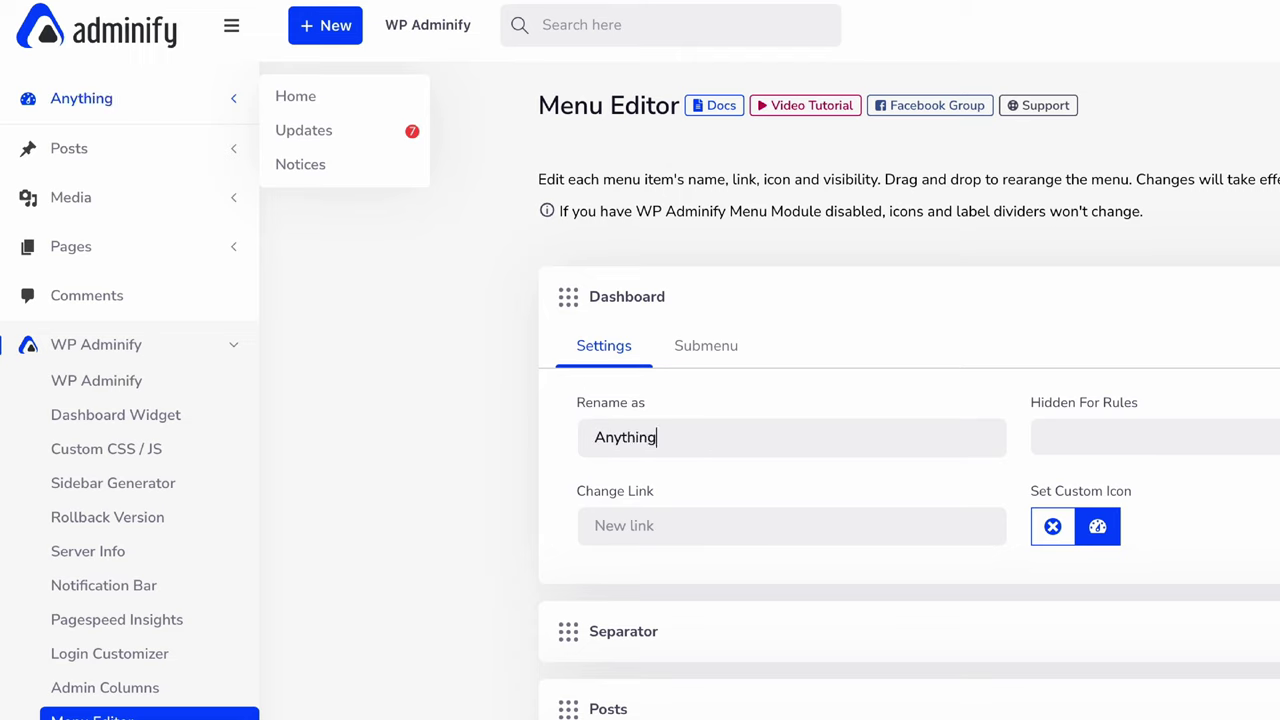
# Rename the Dashboard menu item as "My Dashboard"
pyautogui.hotkey('ctrl', 'a')
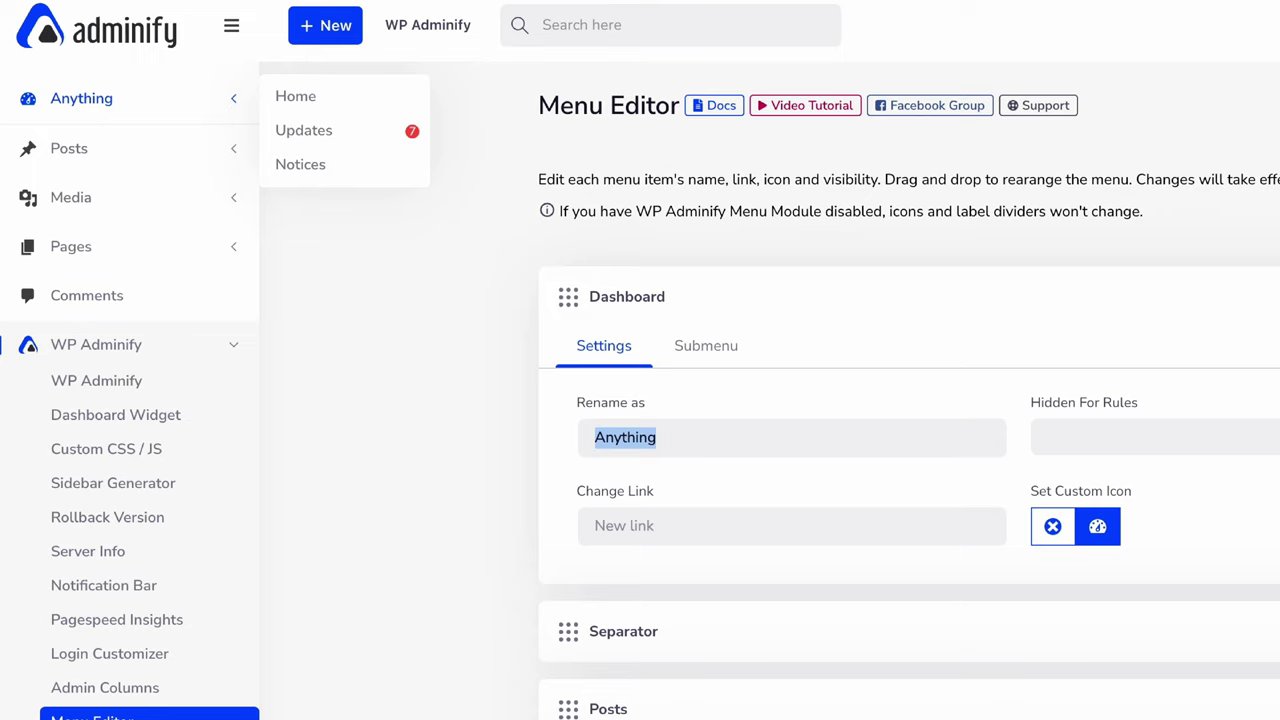
pyautogui.write('My Dashb')
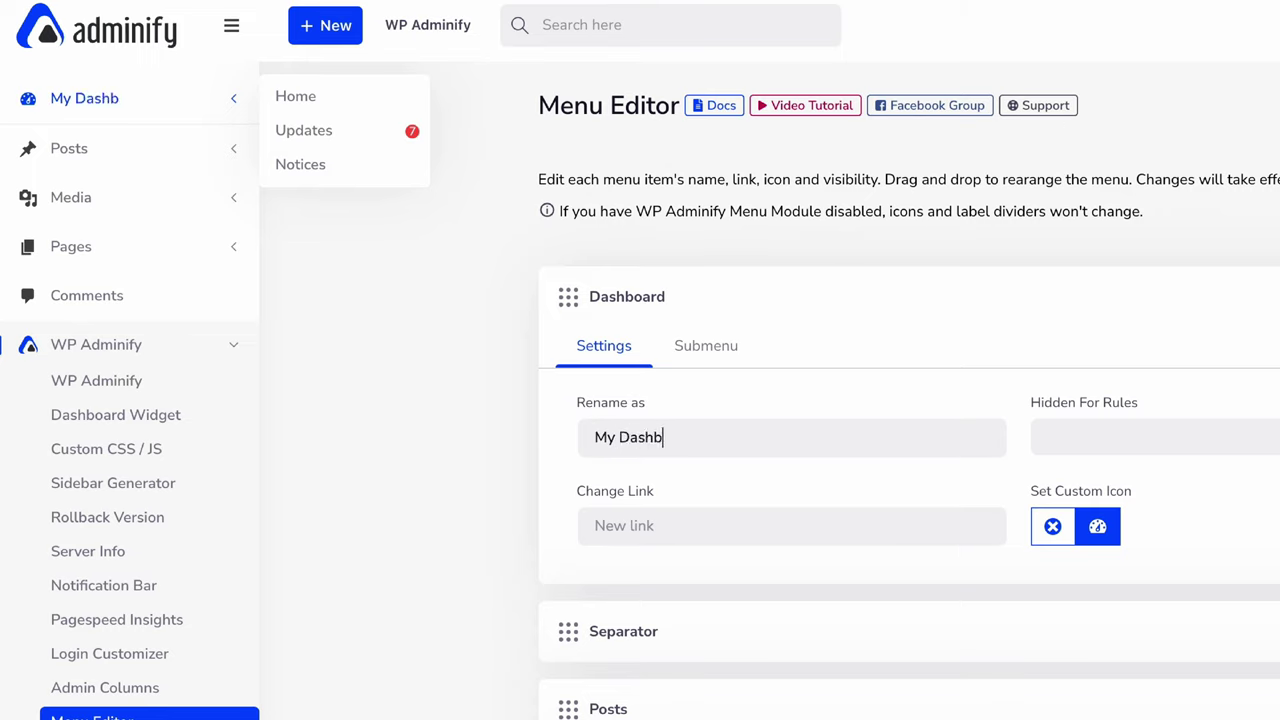
pyautogui.write('oard')
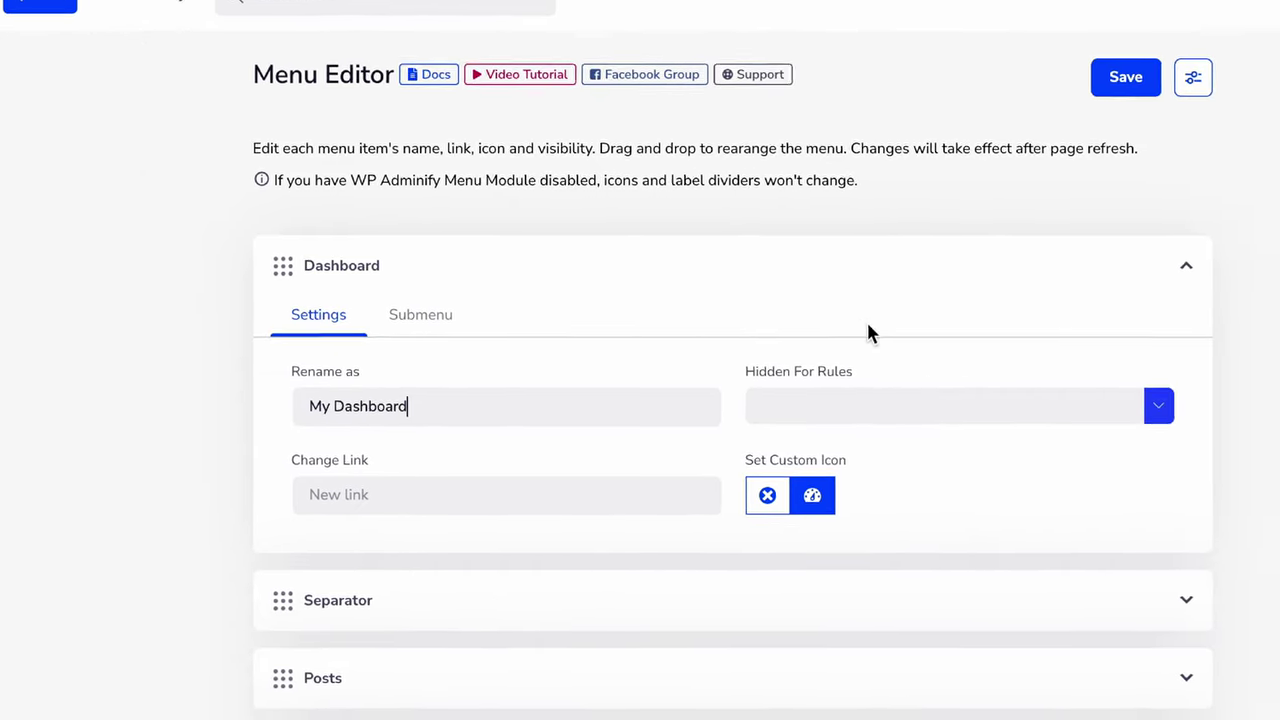
# Check which user roles the Dashboard menu item can be hidden for
pyautogui.click(755, 397)
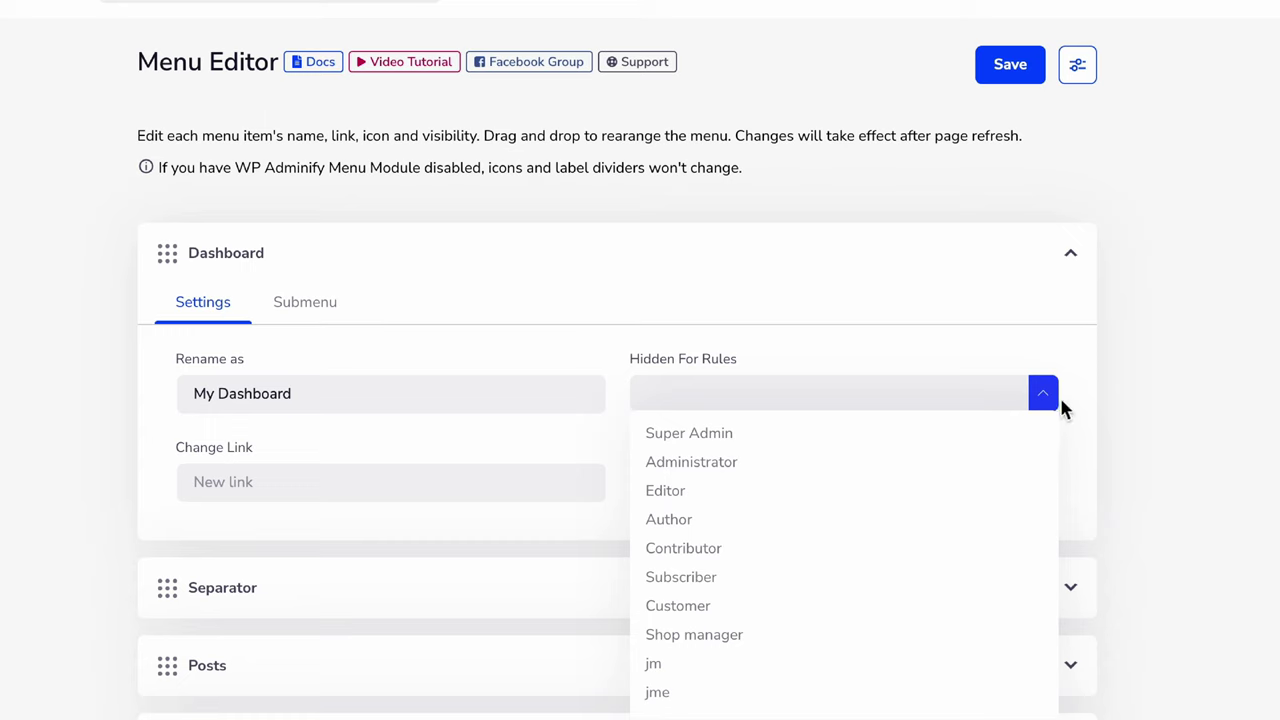
pyautogui.click(1131, 343)
pyautogui.click(1021, 68)
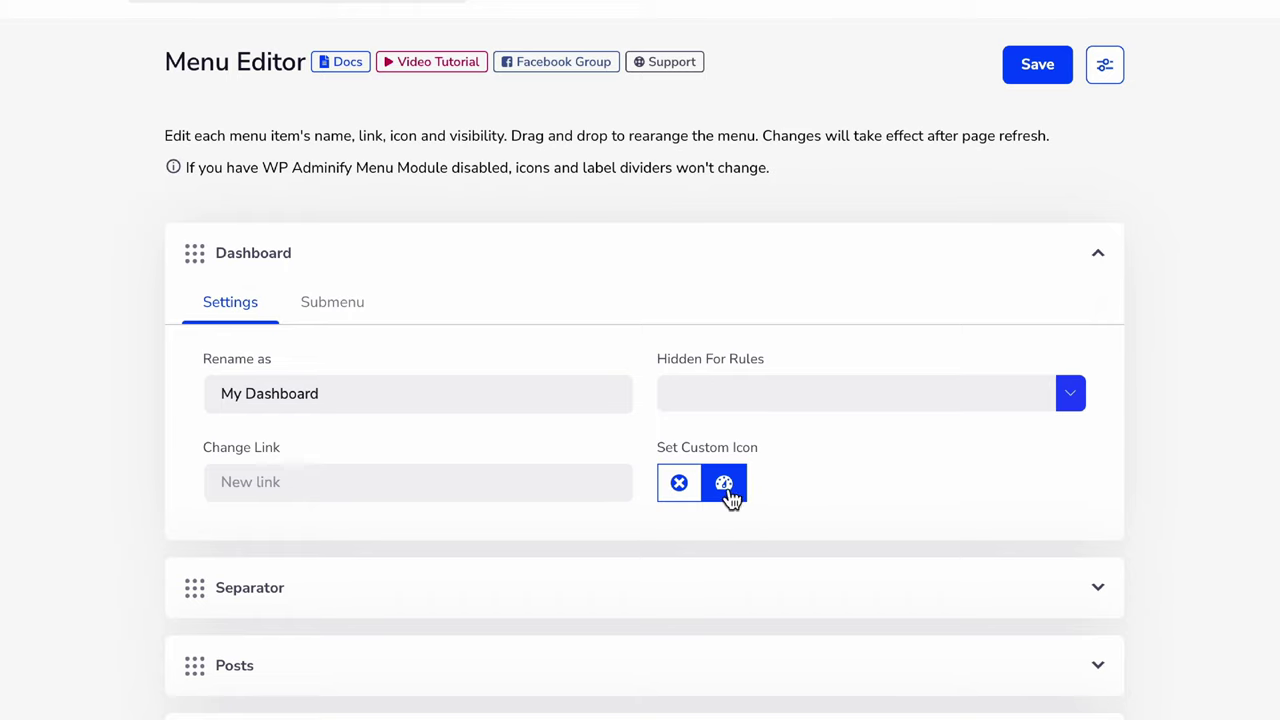
# Set the Dashboard item's custom icon to Layers from the Simple Line Icons set and save the menu
pyautogui.click(735, 493)
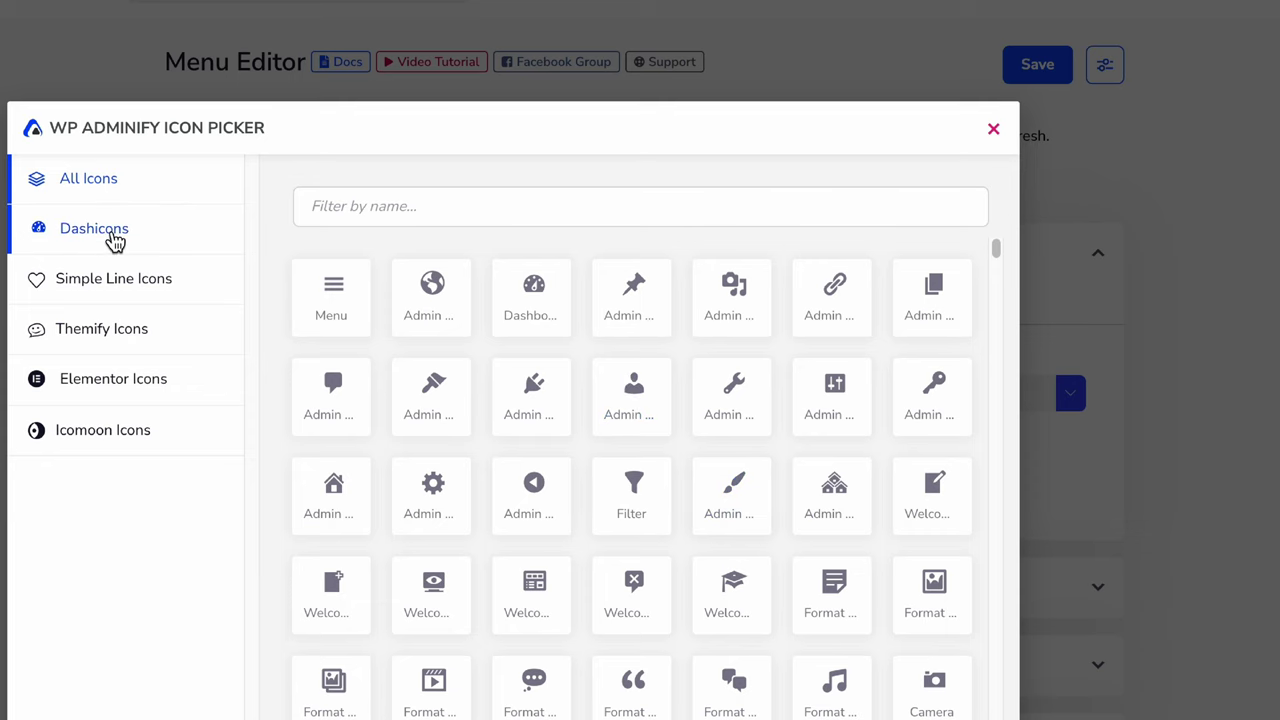
pyautogui.click(115, 240)
pyautogui.click(138, 293)
pyautogui.click(133, 340)
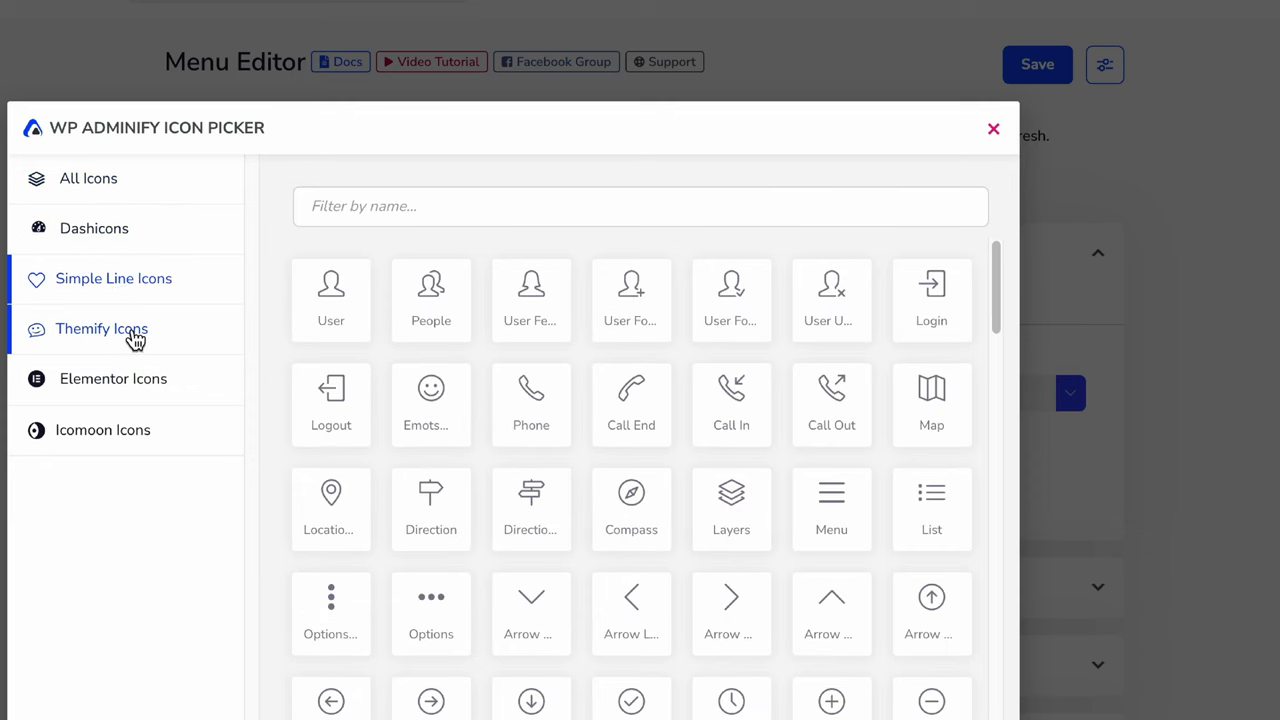
pyautogui.click(125, 392)
pyautogui.click(122, 432)
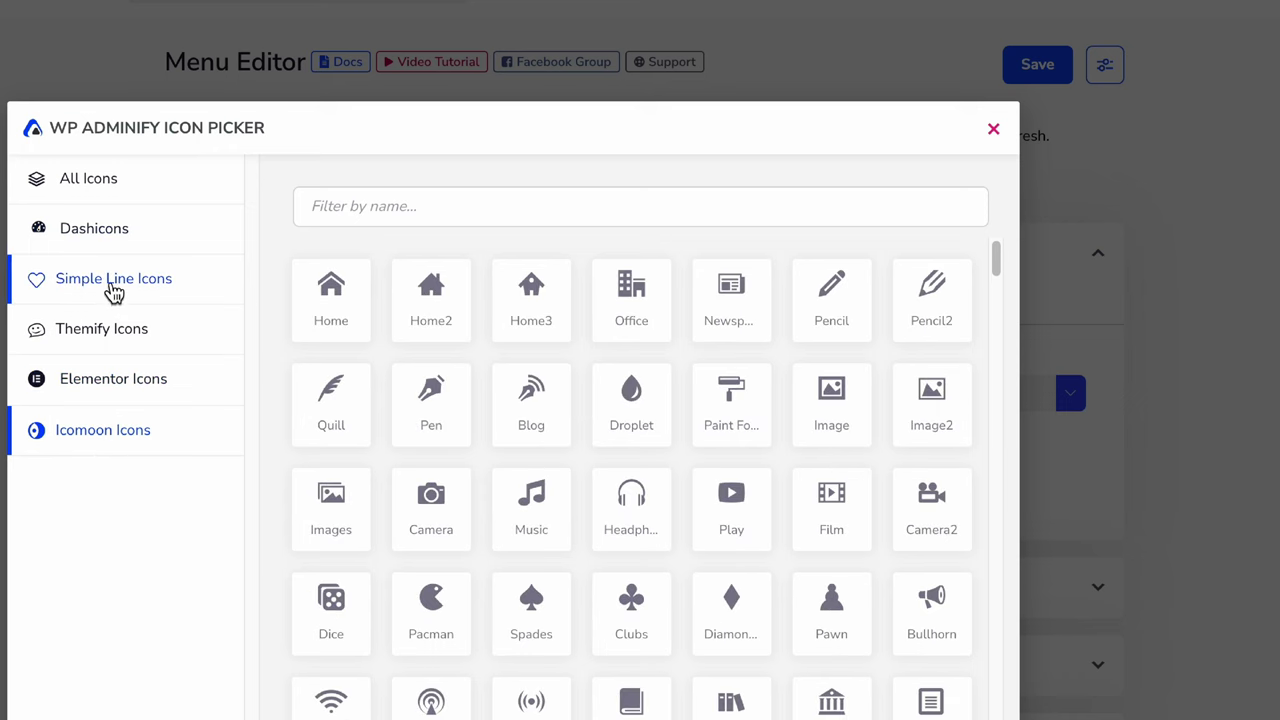
pyautogui.click(113, 289)
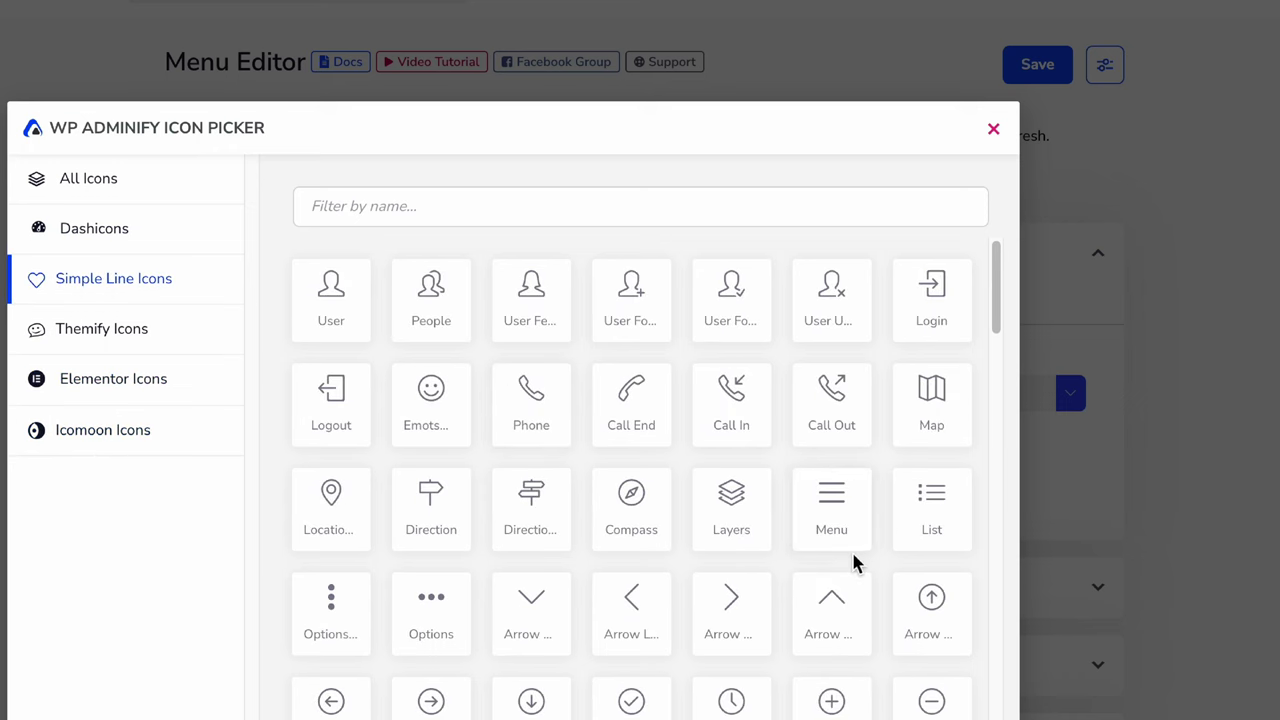
pyautogui.click(739, 529)
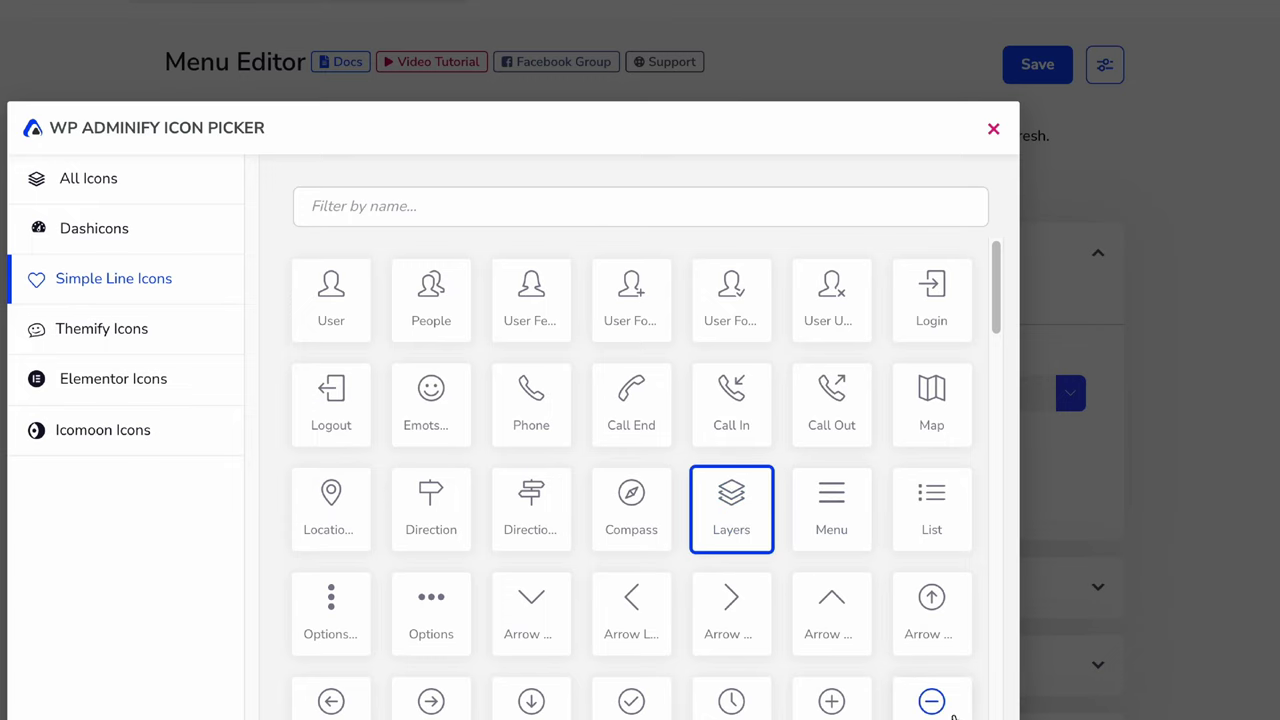
pyautogui.press('Escape')
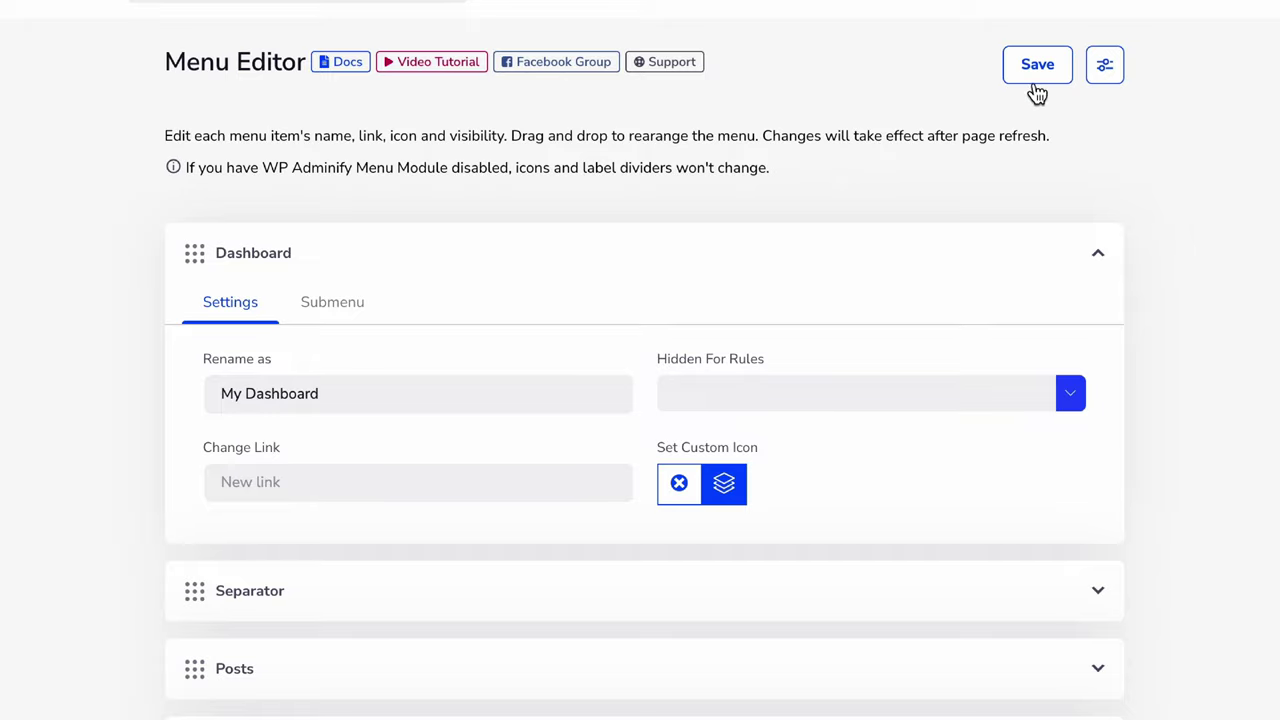
pyautogui.click(1036, 66)
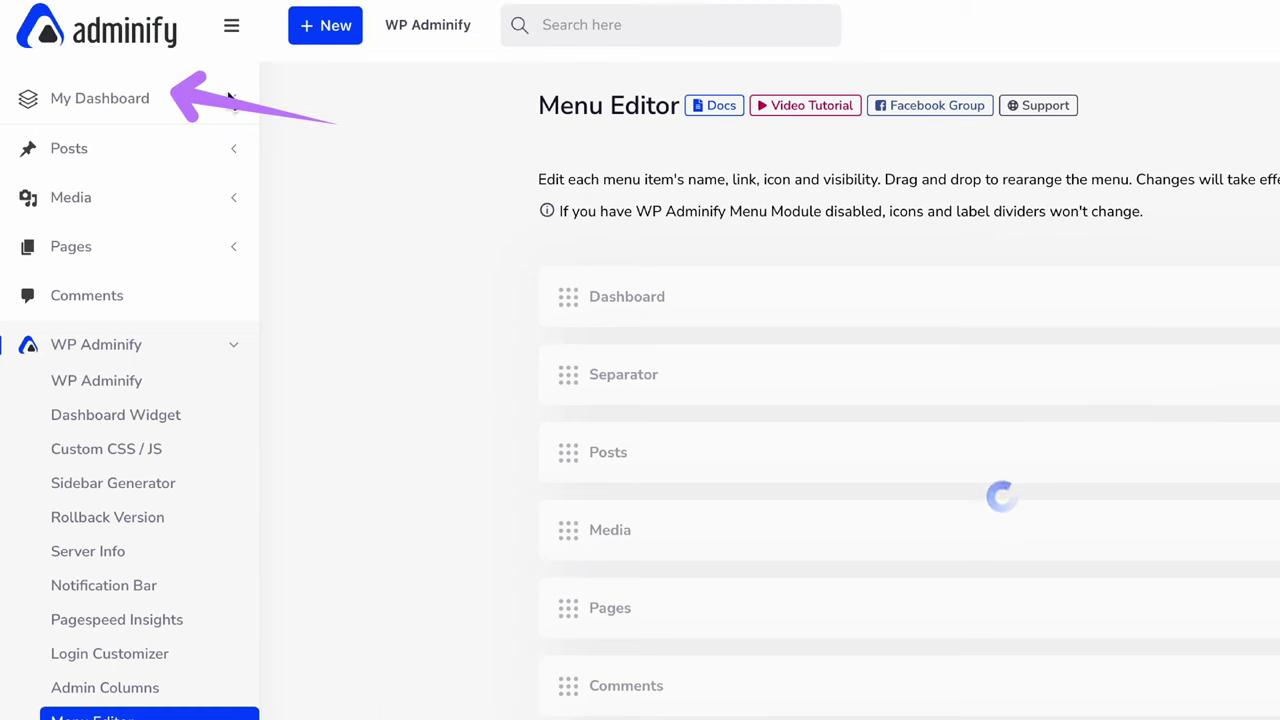
# Switch to the second browser window showing the wpadminifytest dashboard and reload it to check its admin menu
pyautogui.moveTo(45, 105)
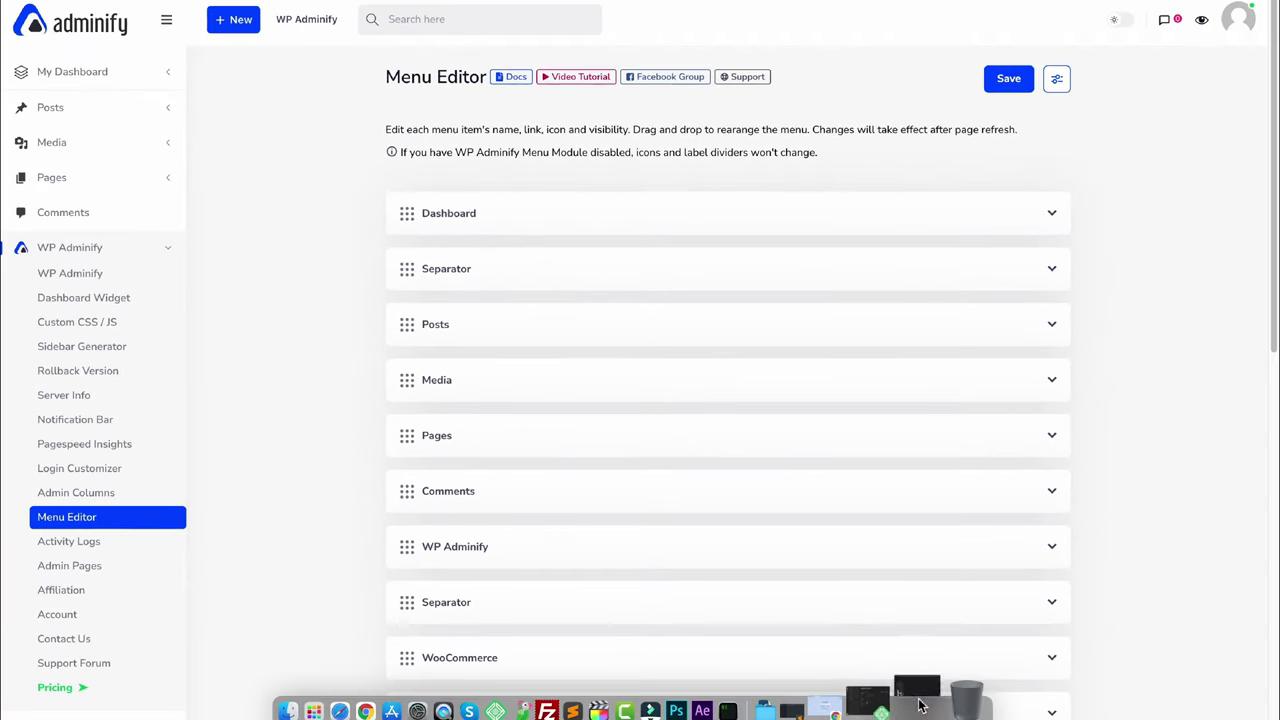
pyautogui.click(920, 706)
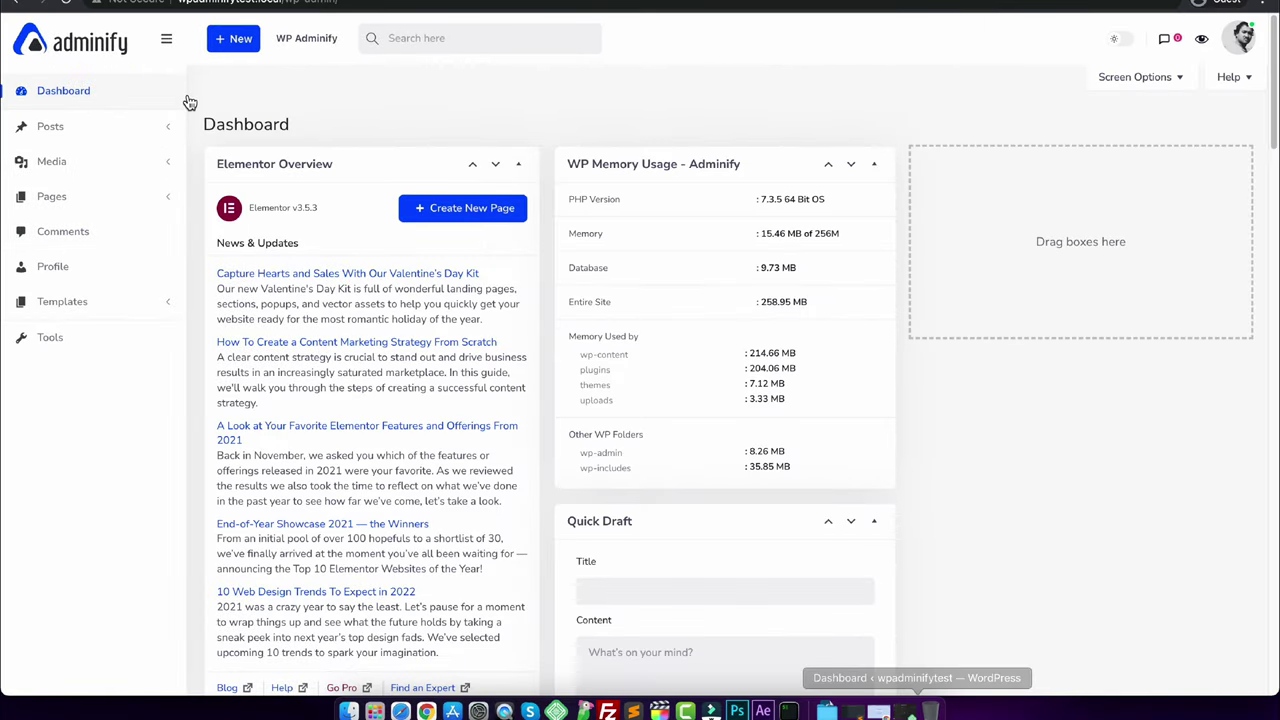
pyautogui.click(62, 5)
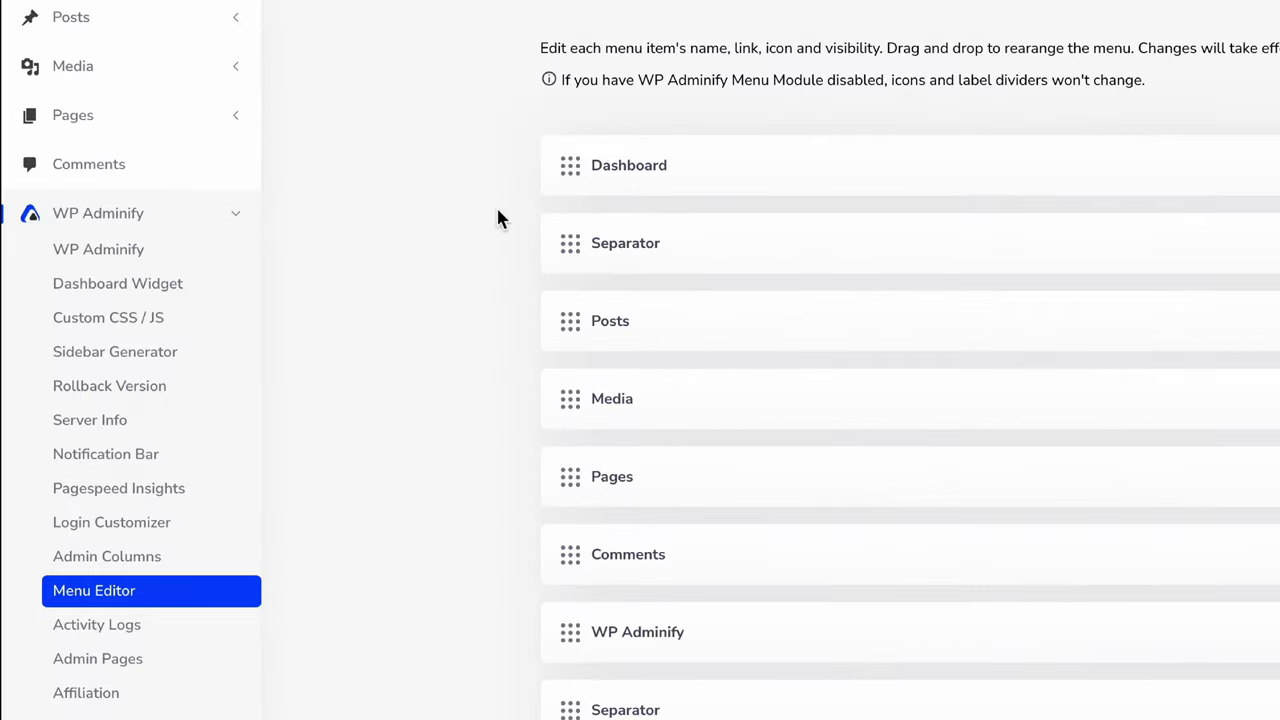
# Hide the Comments menu item from the Editor role in the Menu Editor
pyautogui.click(685, 562)
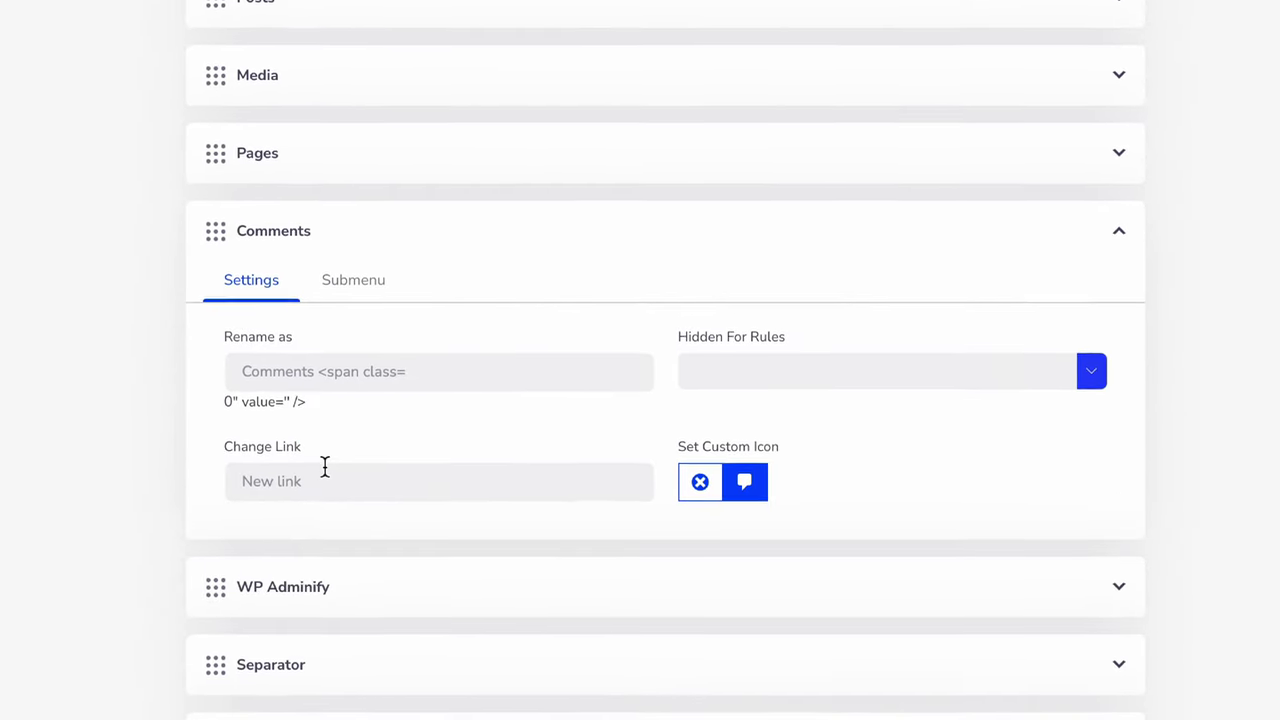
pyautogui.scroll(-1, 600, 400)
pyautogui.click(799, 302)
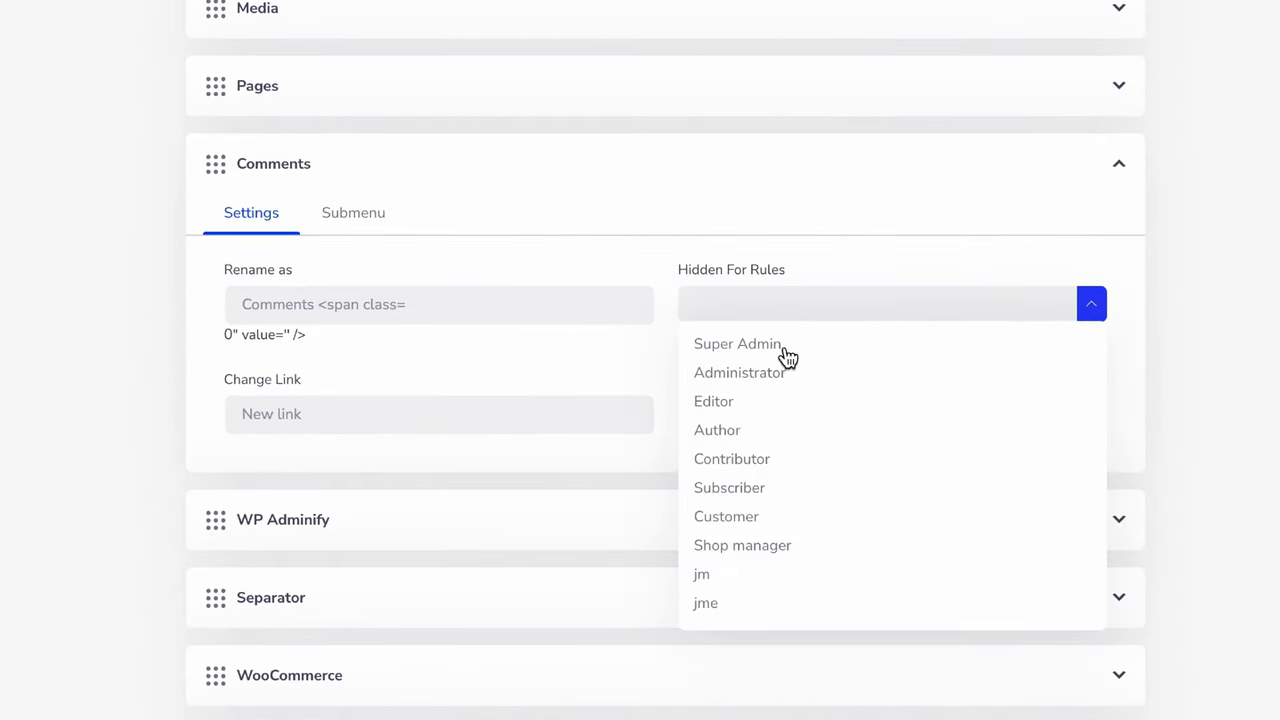
pyautogui.click(718, 404)
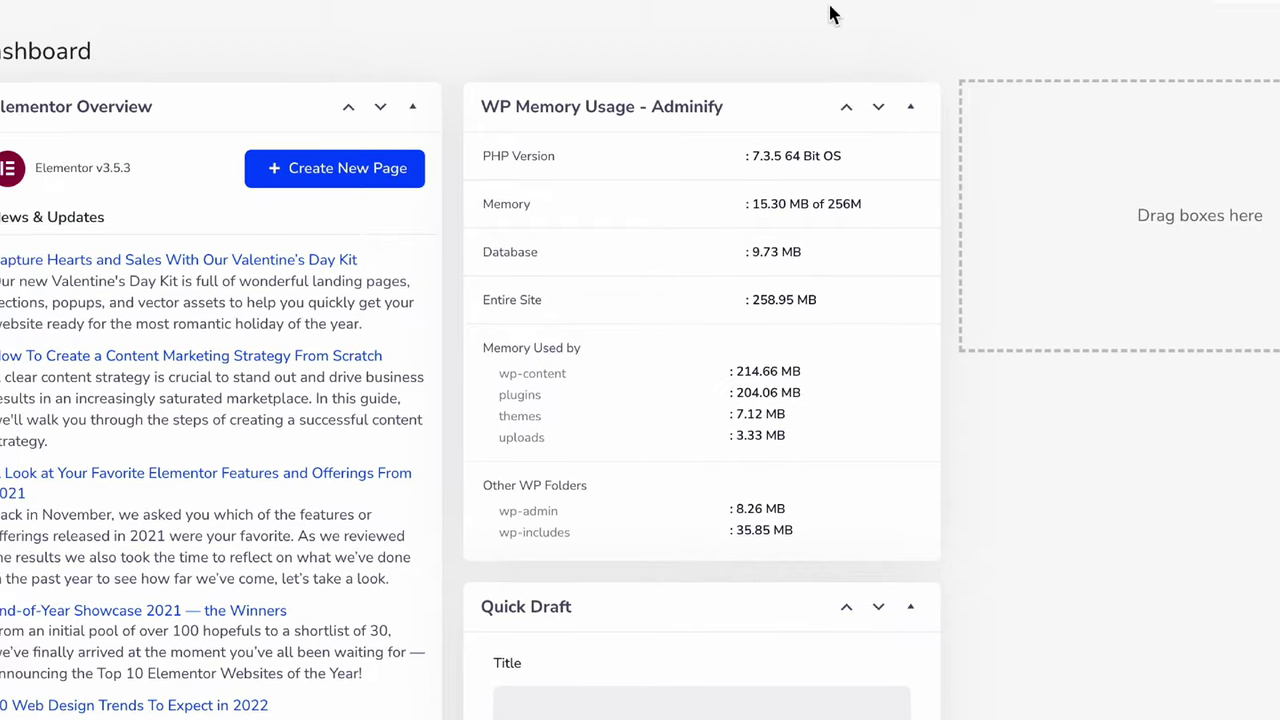
pyautogui.rightClick(798, 301)
pyautogui.click(887, 157)
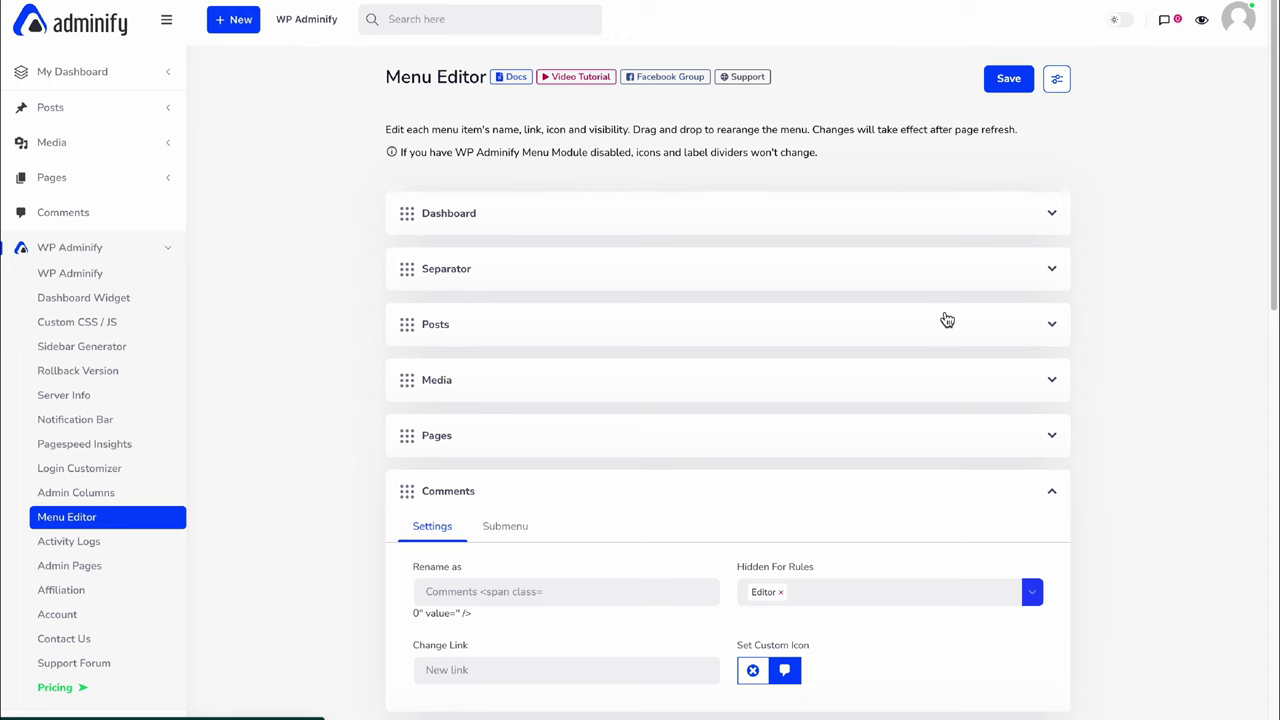
pyautogui.scroll(-4, 947, 319)
pyautogui.scroll(4, 837, 526)
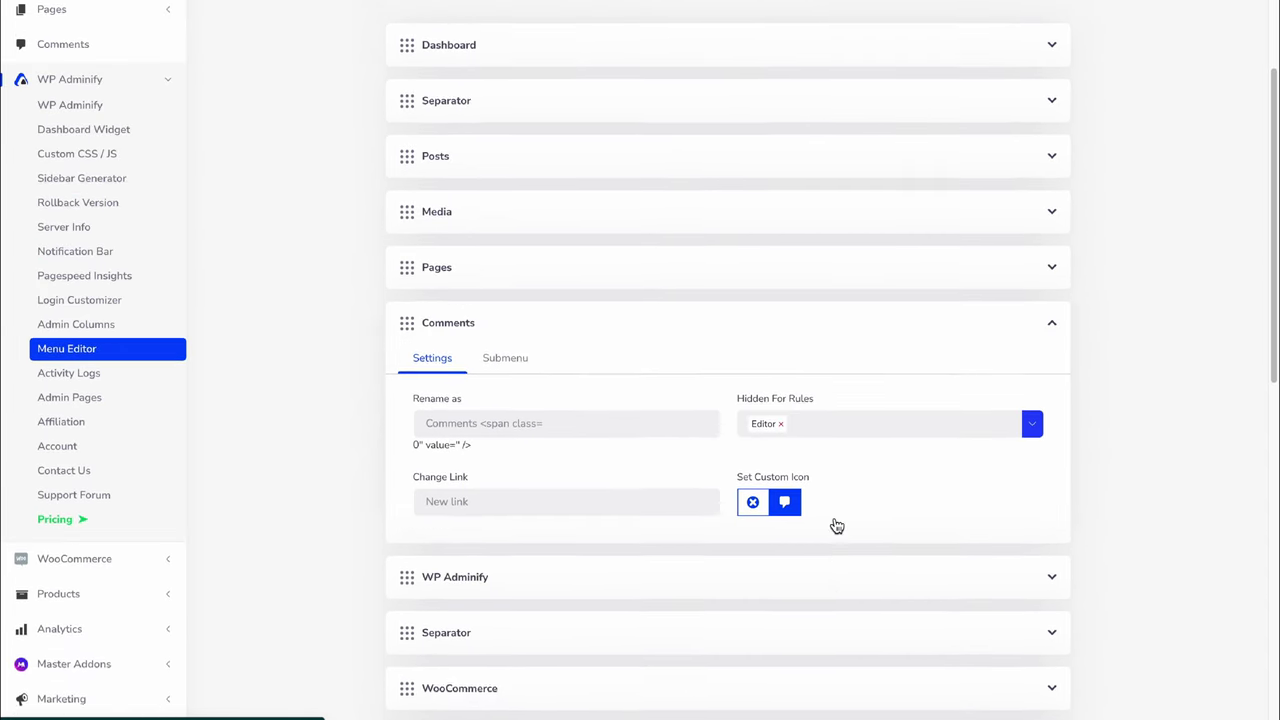